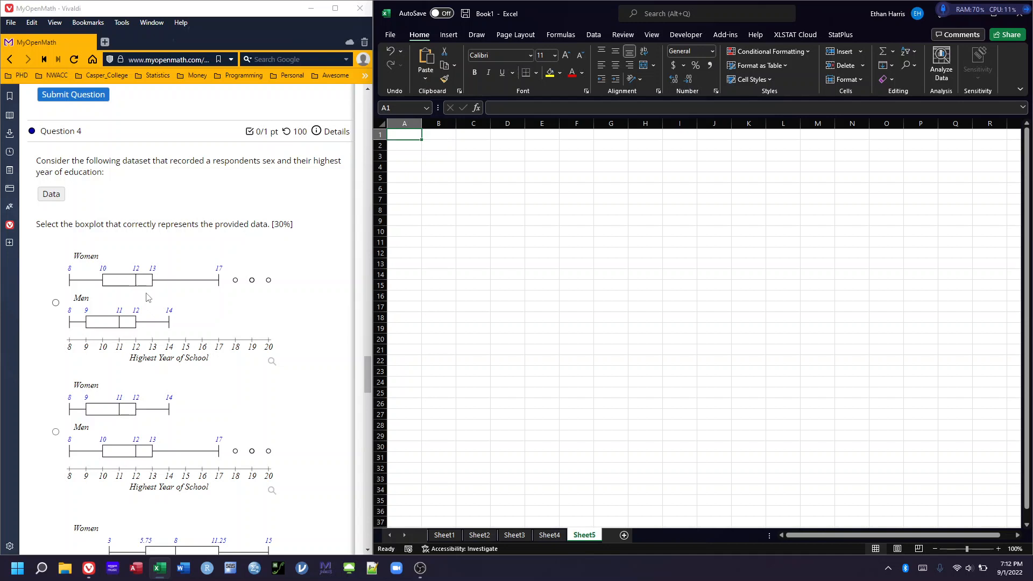
Copy the Question 4 sex and education dataset and paste it as unformatted text at cell A1 of Sheet5 in Excel
{"action": "left_click", "coordinate": [47, 197]}
{"action": "left_click_drag", "start_coordinate": [52, 212], "coordinate": [210, 216]}
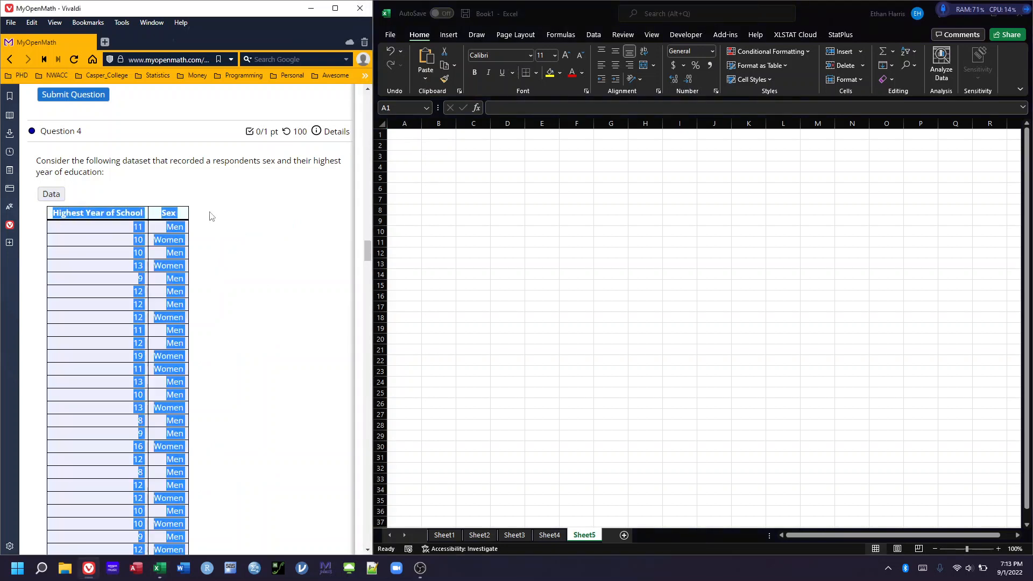
{"action": "right_click", "coordinate": [230, 220]}
{"action": "left_click", "coordinate": [253, 227]}
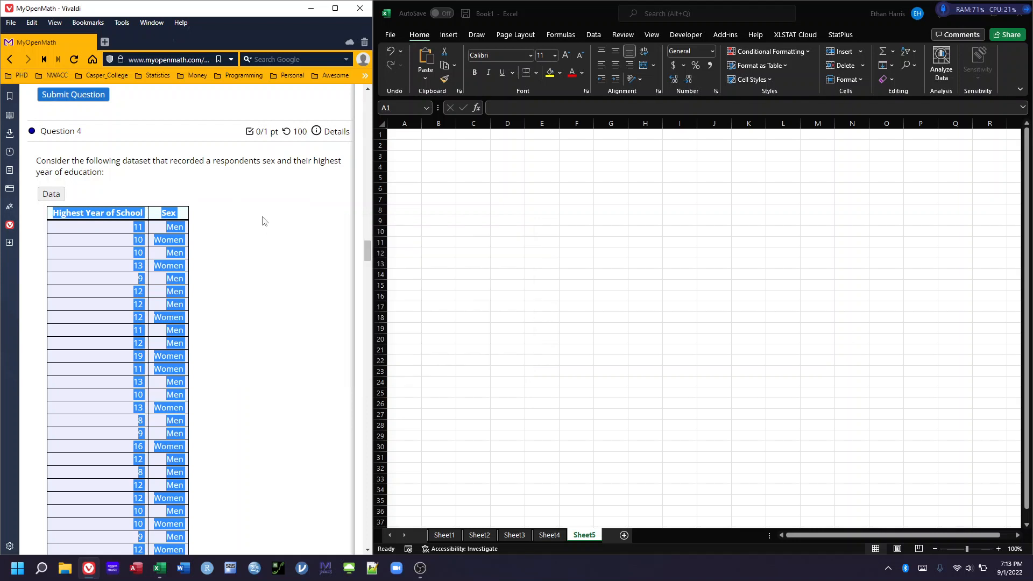
{"action": "left_click", "coordinate": [410, 134]}
{"action": "right_click", "coordinate": [411, 135]}
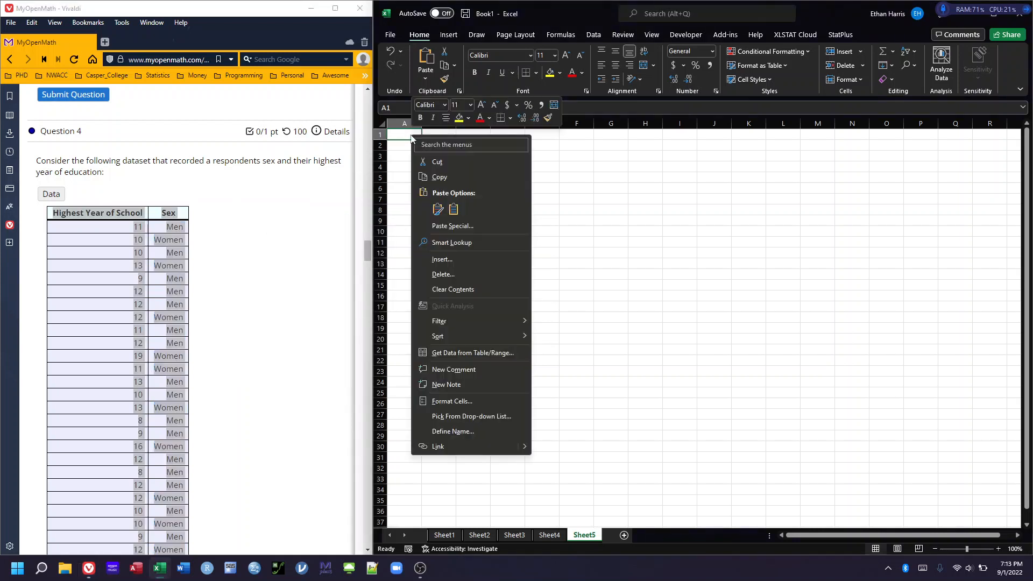
{"action": "left_click", "coordinate": [452, 226]}
{"action": "left_click", "coordinate": [372, 170]}
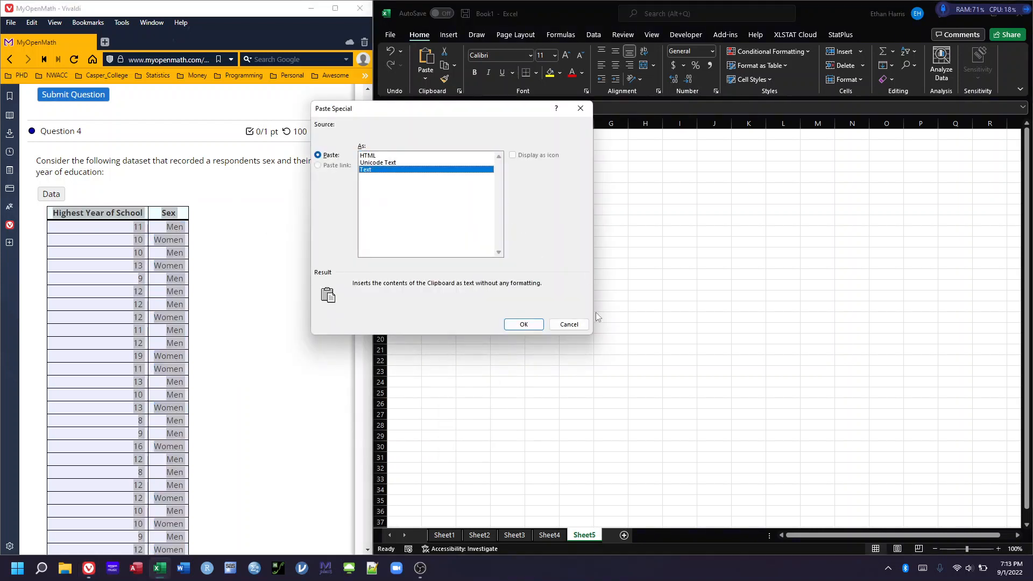
{"action": "left_click", "coordinate": [524, 324]}
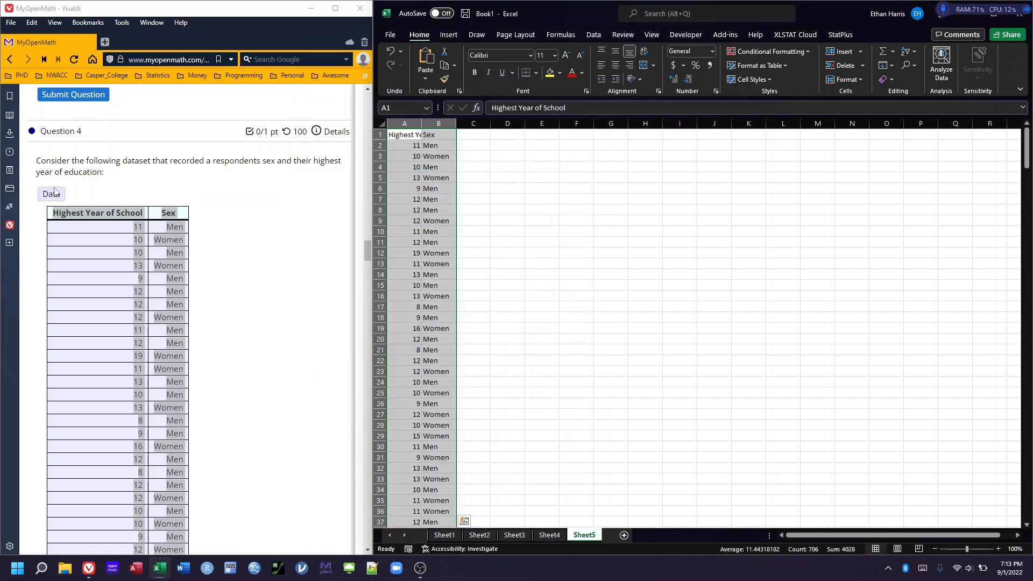
{"action": "left_click", "coordinate": [55, 192]}
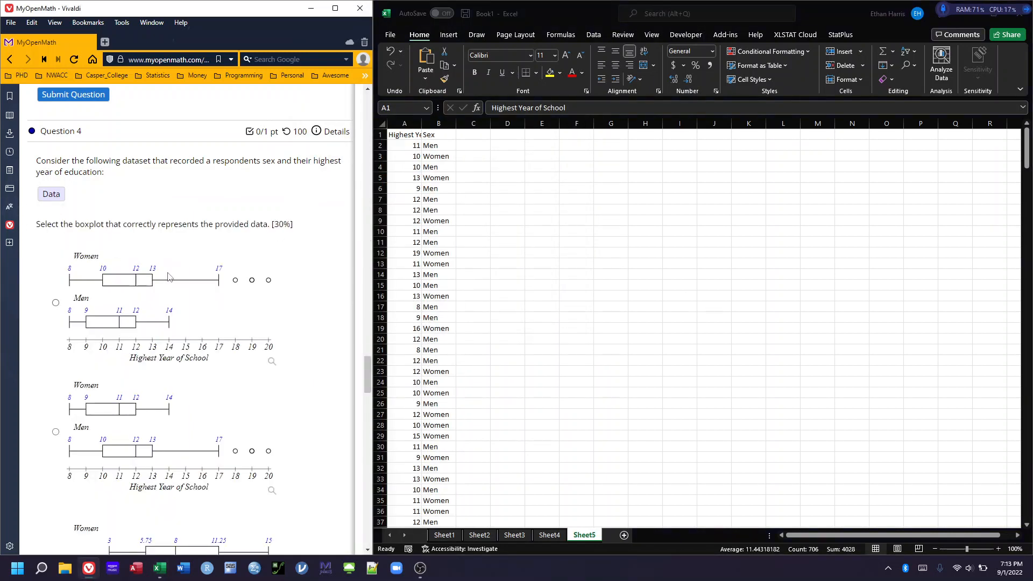
{"action": "scroll", "coordinate": [168, 277], "scroll_direction": "down", "scroll_amount": 1}
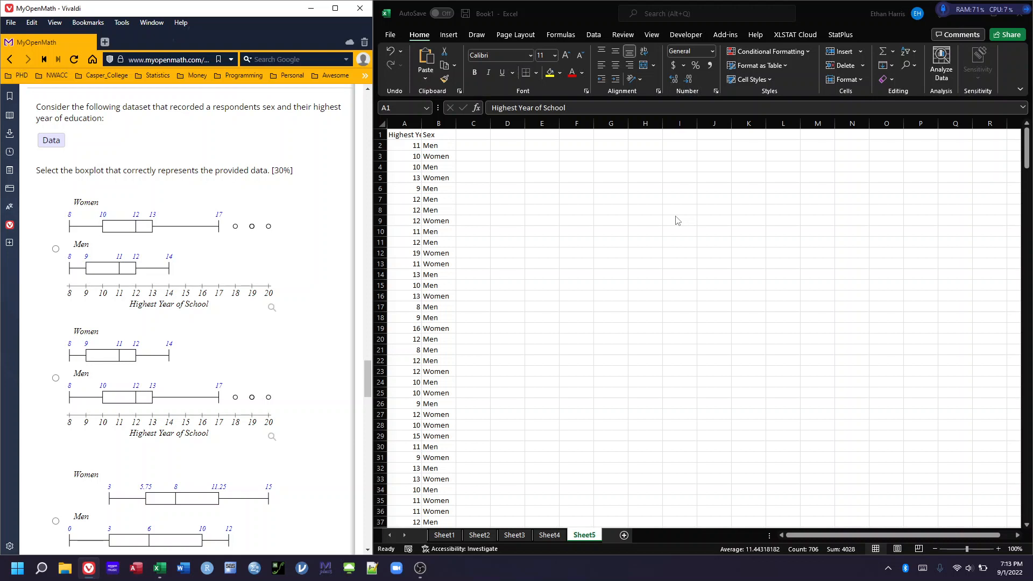
Open the Real Statistics Descriptive Statistics and Normality tool with A1:B353 as the input range
{"action": "key", "text": "alt"}
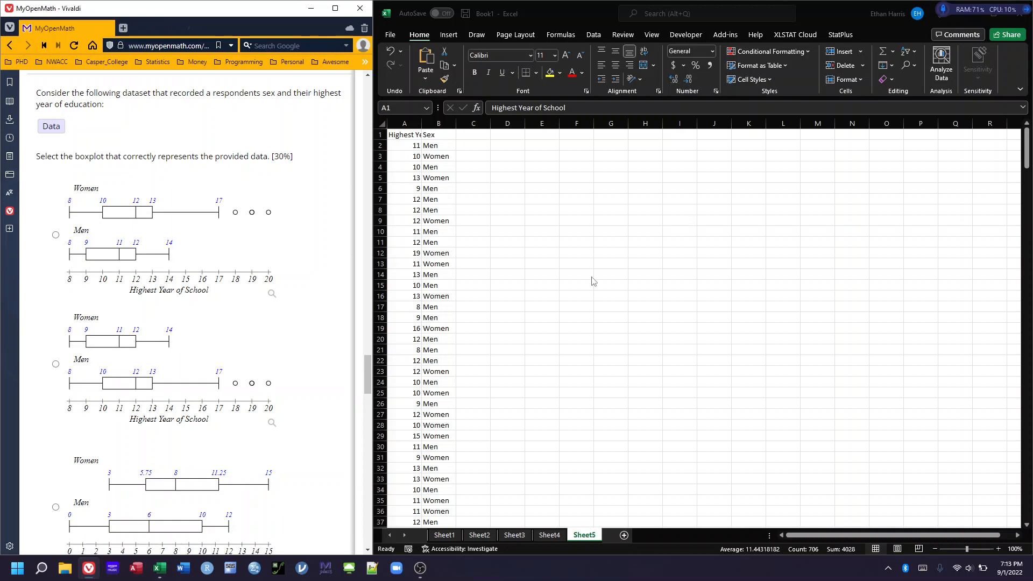
{"action": "key", "text": "alt+Tab"}
{"action": "key", "text": "alt+Tab"}
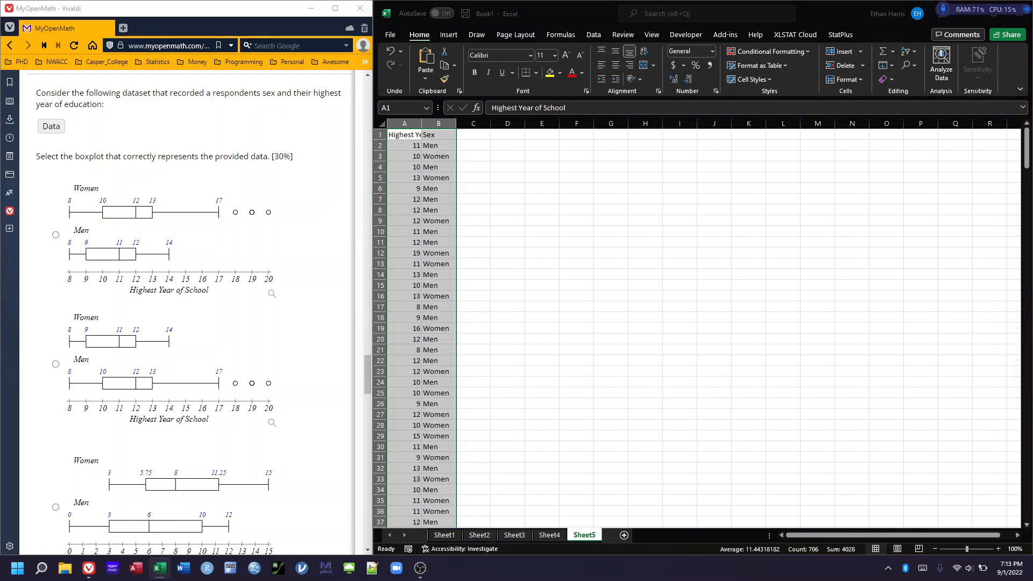
{"action": "left_click_drag", "start_coordinate": [1032, 0], "coordinate": [639, 214]}
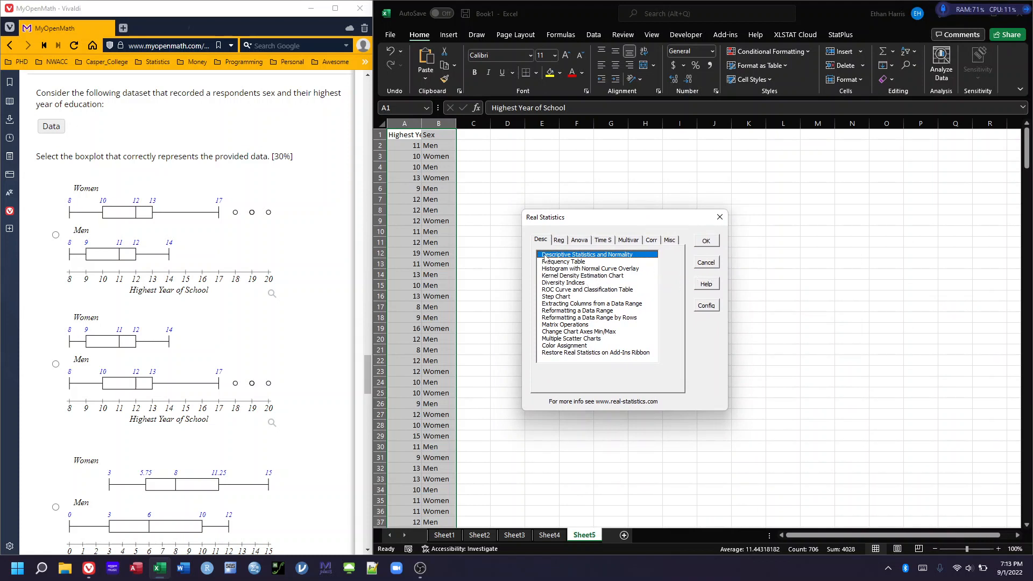
{"action": "left_click", "coordinate": [706, 242]}
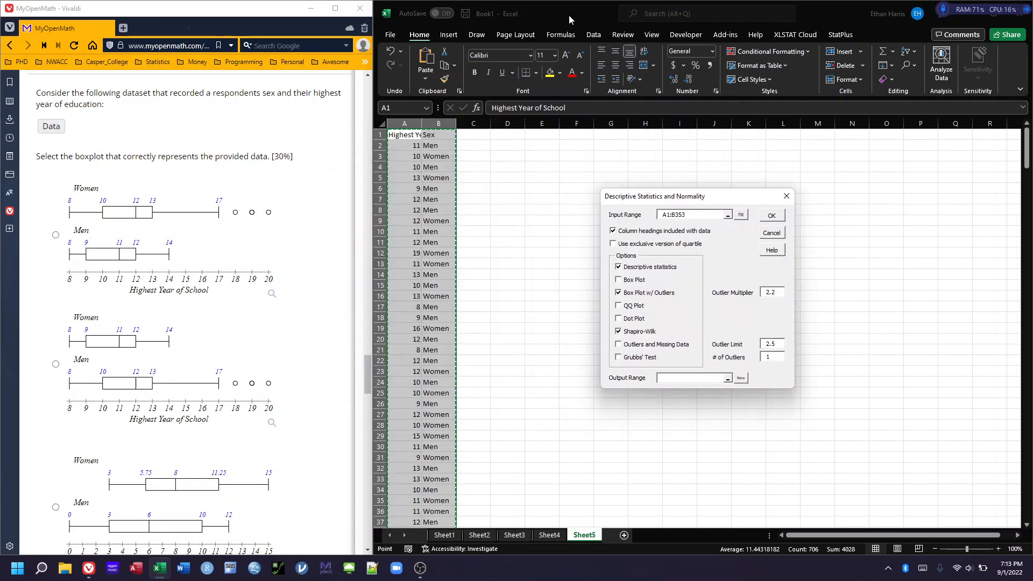
{"action": "left_click_drag", "start_coordinate": [521, 21], "coordinate": [210, 70]}
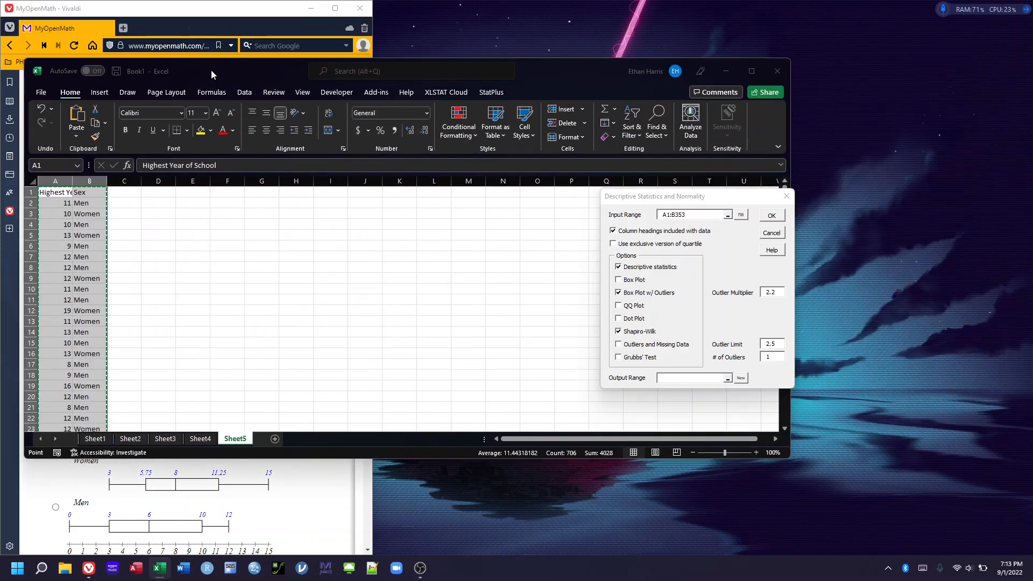
{"action": "key", "text": "super+Right"}
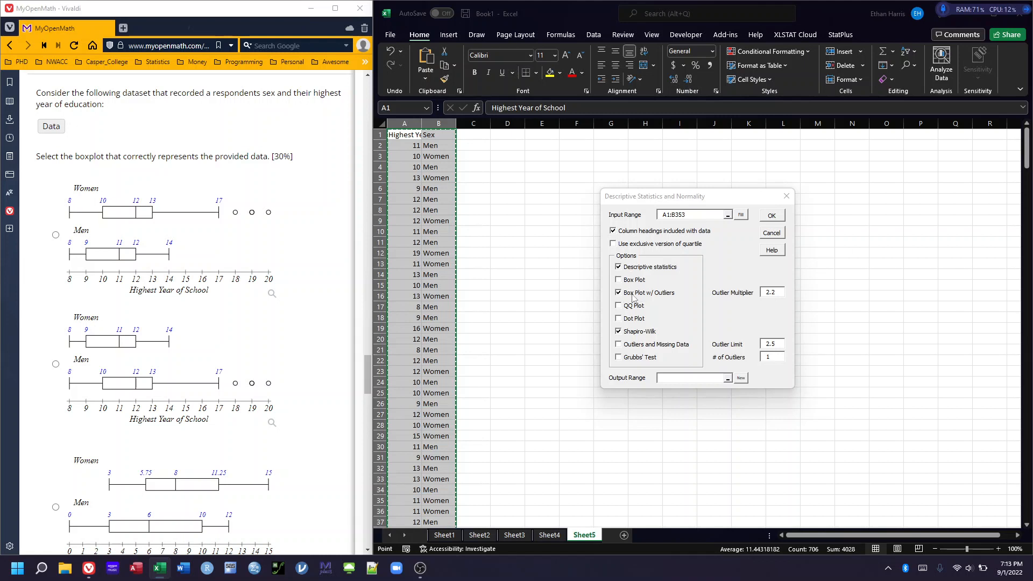
Try to generate descriptive statistics and a box plot with outliers, without Shapiro-Wilk, outputting to cell G1
{"action": "left_click", "coordinate": [620, 331]}
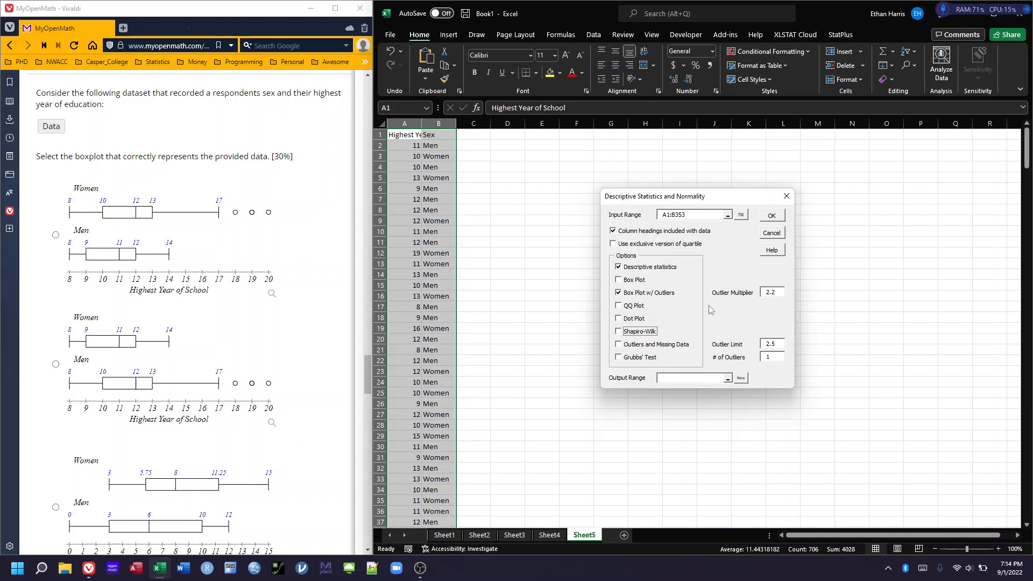
{"action": "left_click", "coordinate": [683, 378]}
{"action": "left_click", "coordinate": [613, 135]}
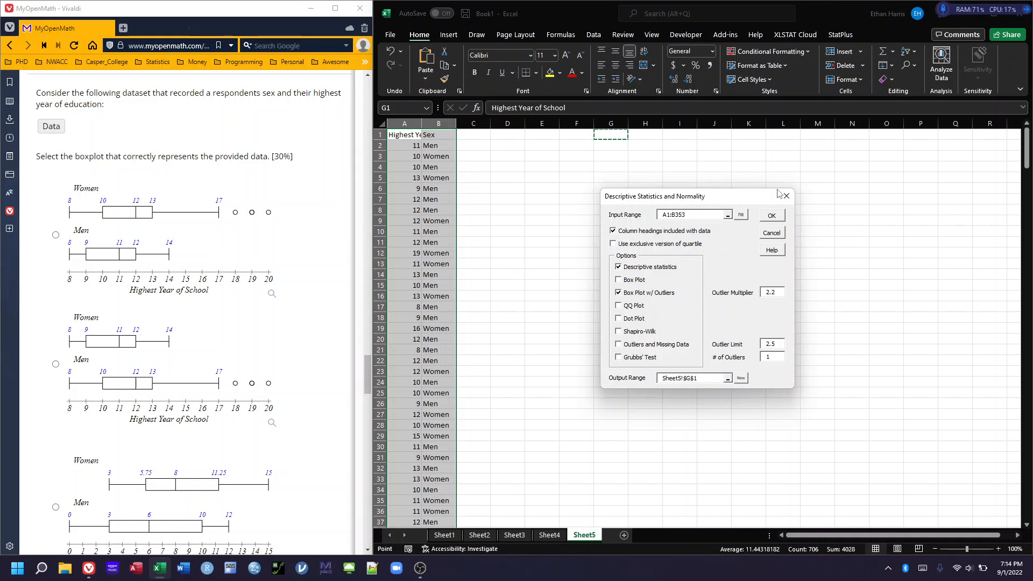
{"action": "left_click", "coordinate": [775, 220]}
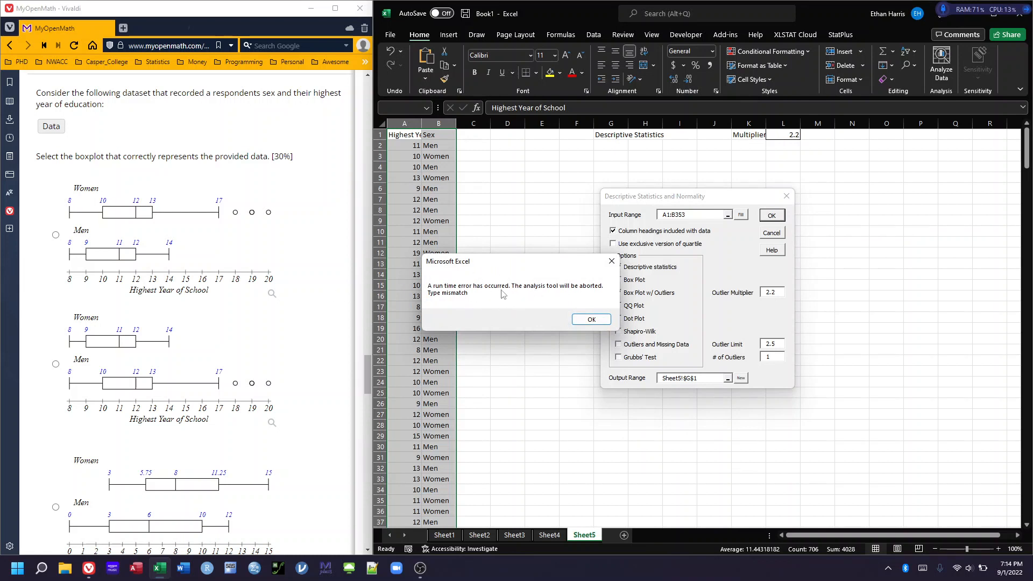
{"action": "left_click", "coordinate": [591, 320]}
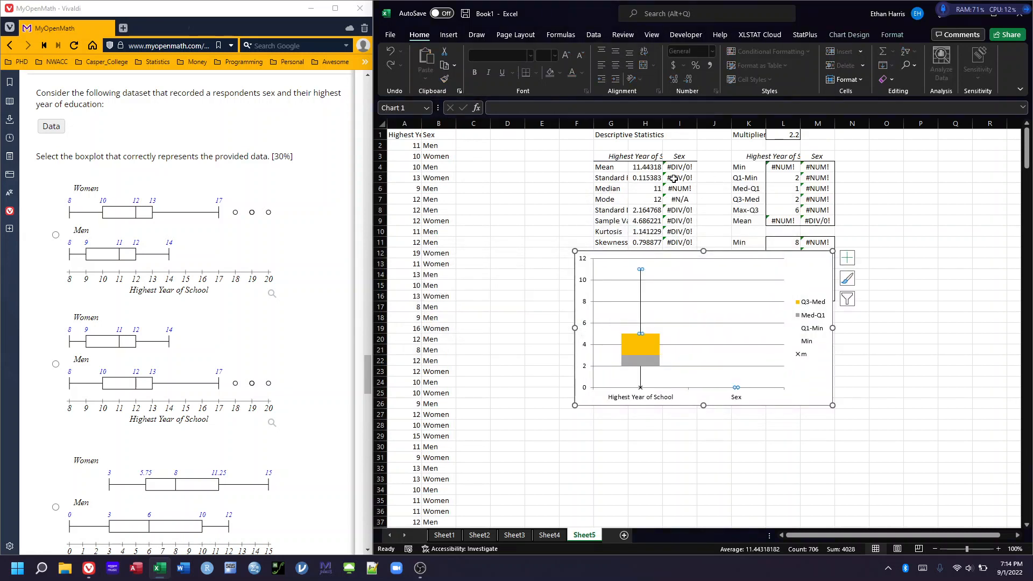
Move the box plot below the statistics tables and autofit column A to its contents
{"action": "left_click_drag", "start_coordinate": [810, 279], "coordinate": [833, 388]}
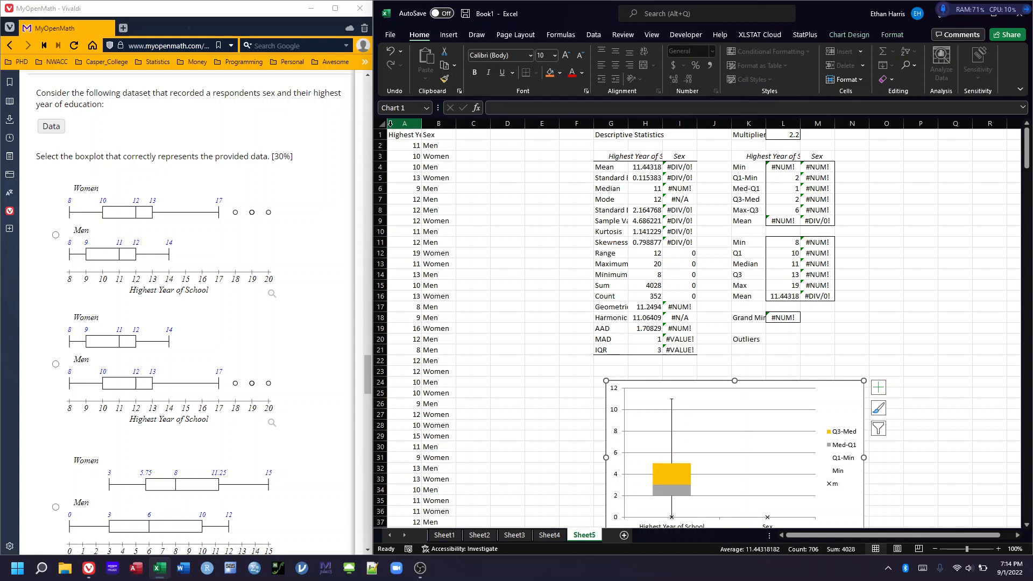
{"action": "double_click", "coordinate": [421, 126]}
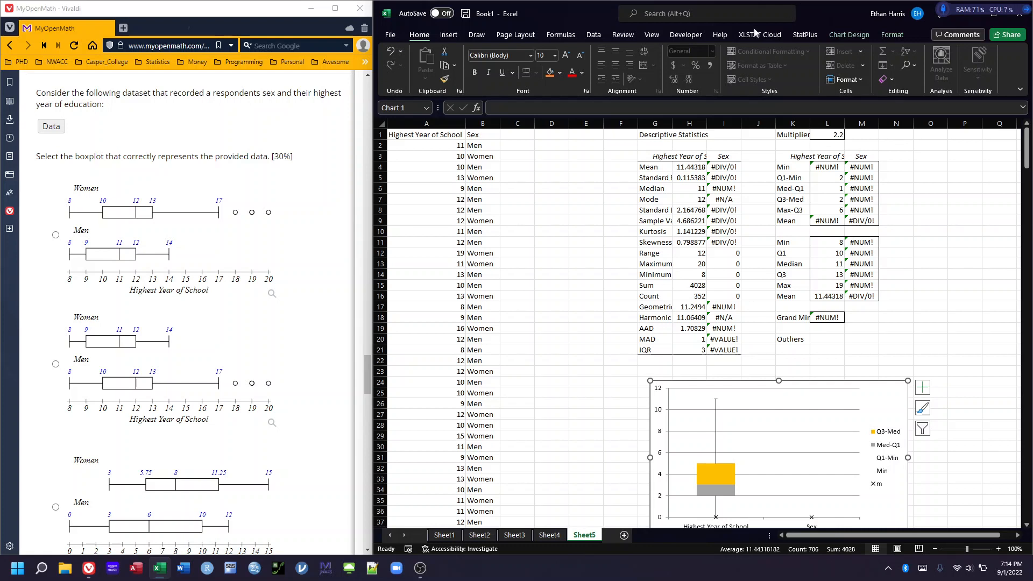
Delete columns F through P together with the descriptive statistics output and box plot
{"action": "left_click_drag", "start_coordinate": [621, 123], "coordinate": [946, 123]}
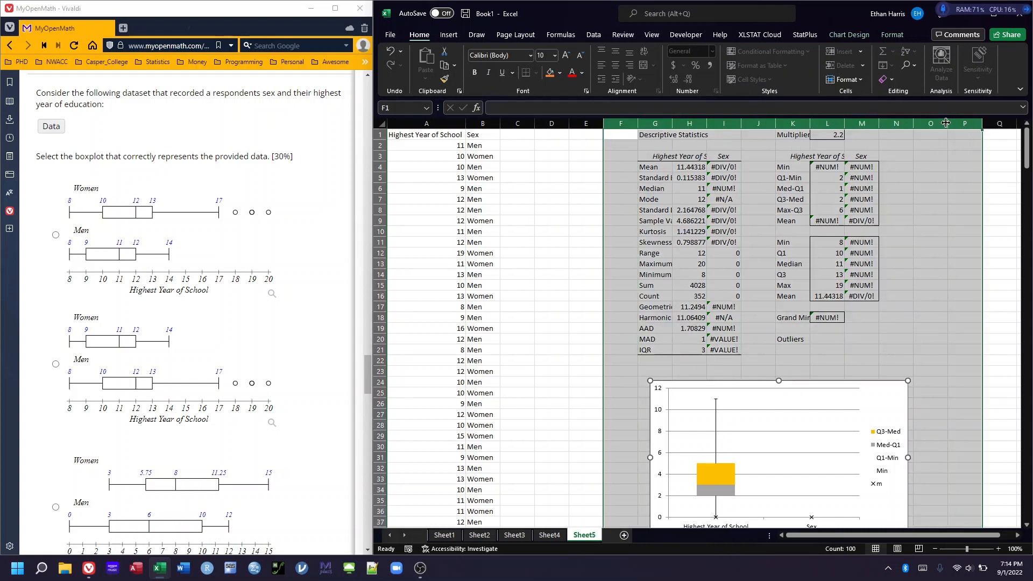
{"action": "right_click", "coordinate": [890, 125]}
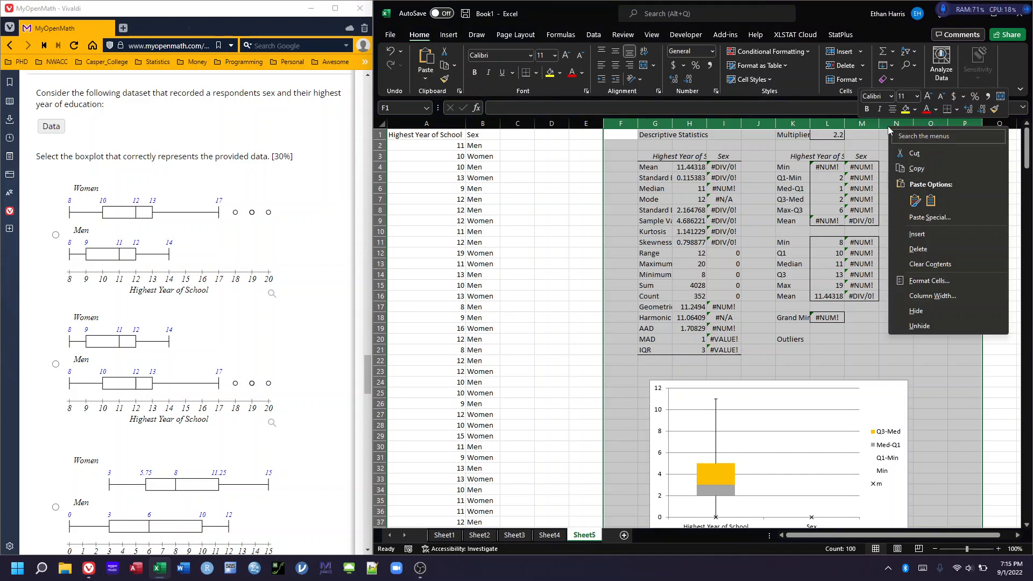
{"action": "left_click", "coordinate": [915, 247]}
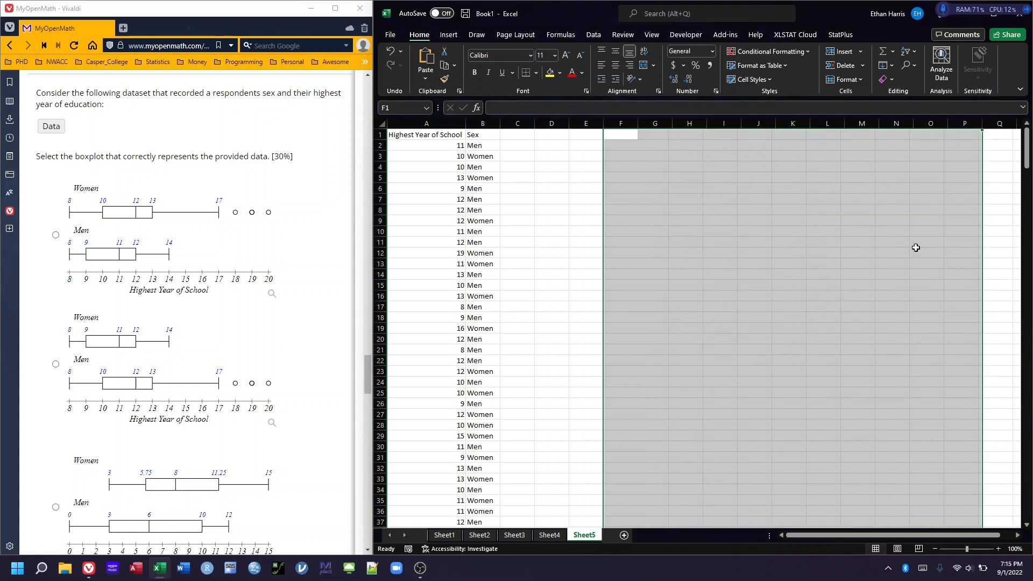
{"action": "left_click", "coordinate": [549, 167]}
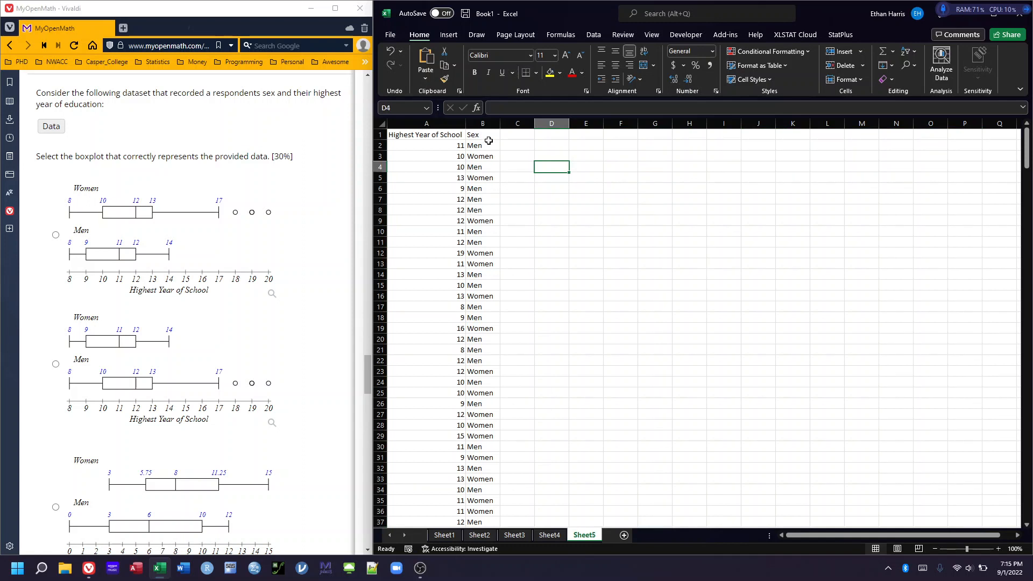
Insert a PivotTable at cell D1 of the existing sheet using the Sex column, B1:B353, as its source
{"action": "left_click", "coordinate": [555, 135]}
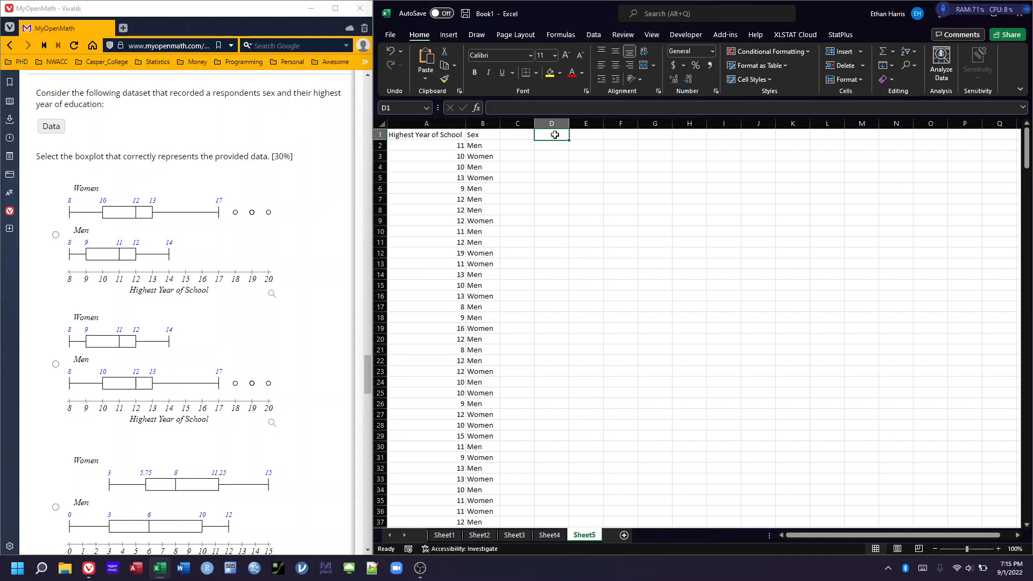
{"action": "left_click", "coordinate": [449, 35]}
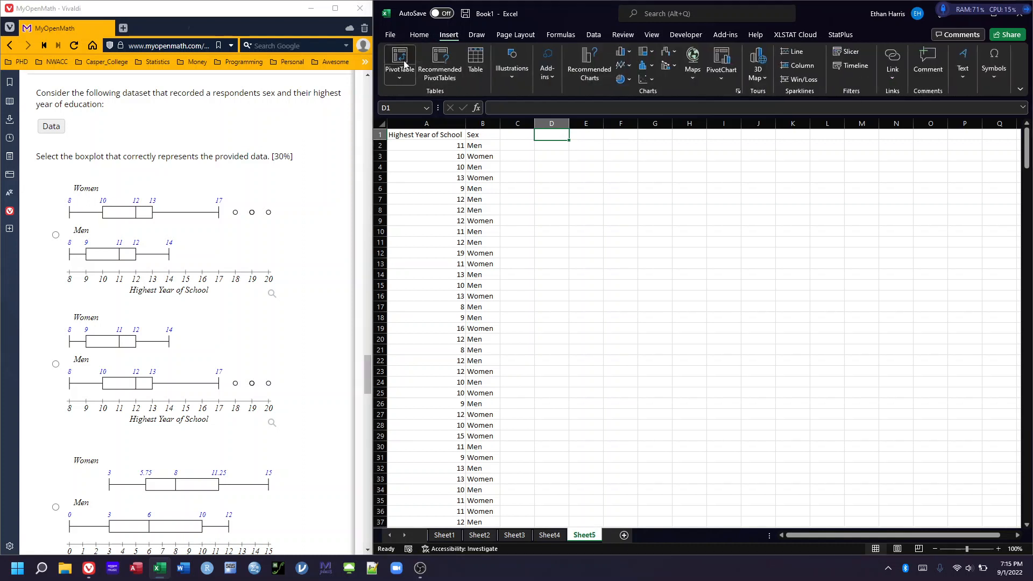
{"action": "left_click", "coordinate": [405, 64]}
{"action": "left_click", "coordinate": [479, 135]}
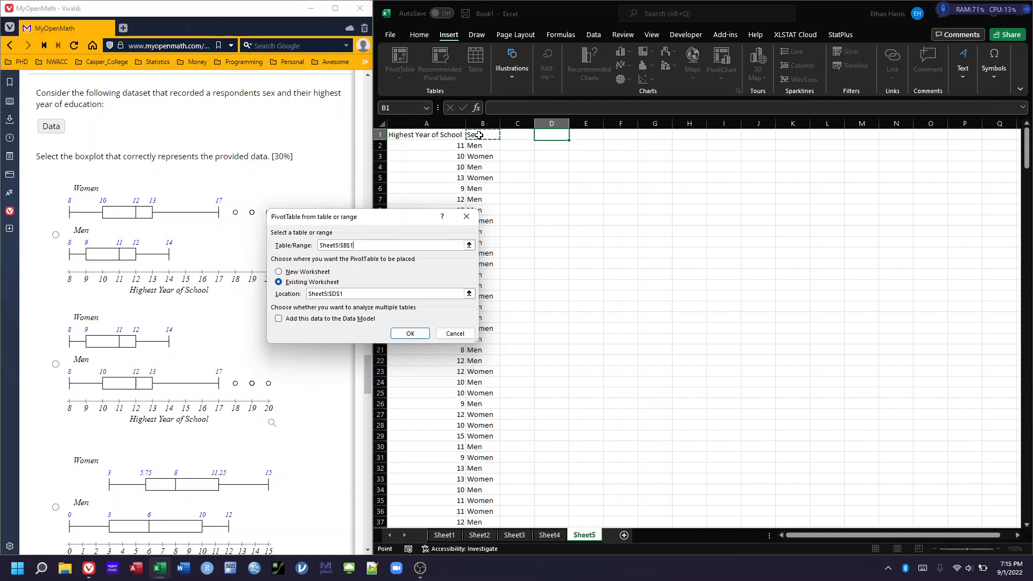
{"action": "key", "text": "ctrl+shift+Down"}
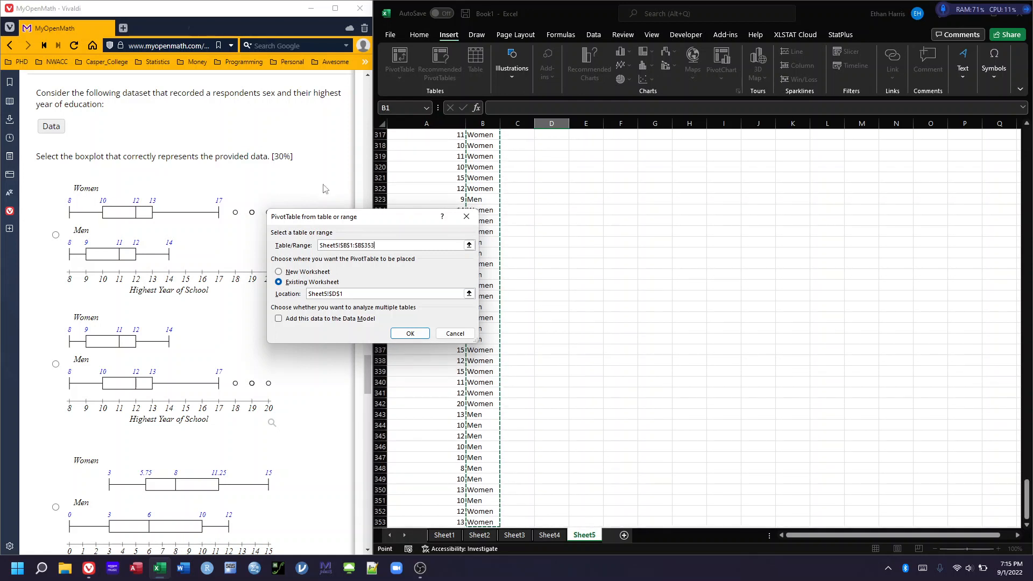
{"action": "left_click", "coordinate": [410, 334]}
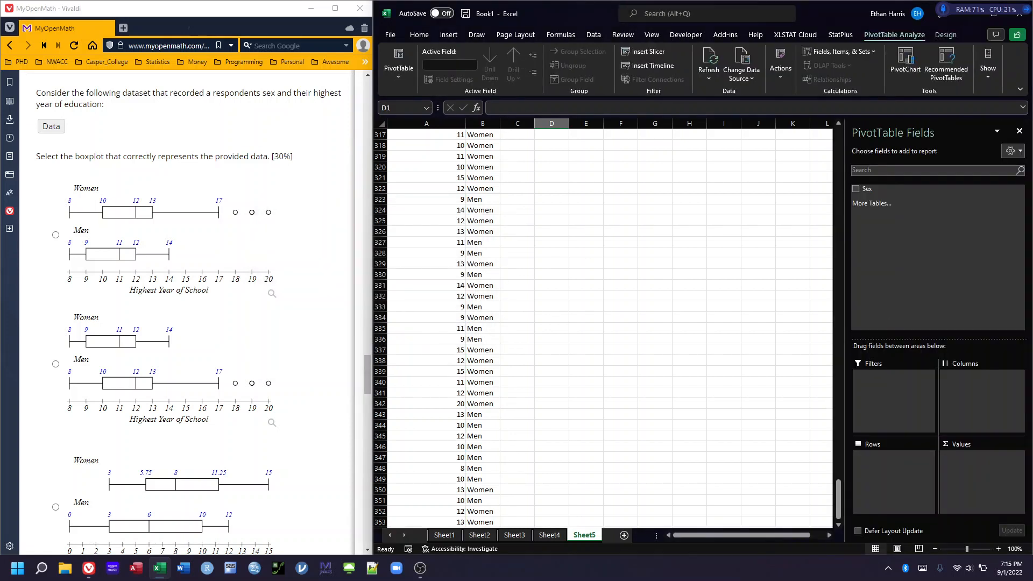
Add the Sex field to the PivotTable's rows and its count to the values
{"action": "left_click", "coordinate": [858, 191]}
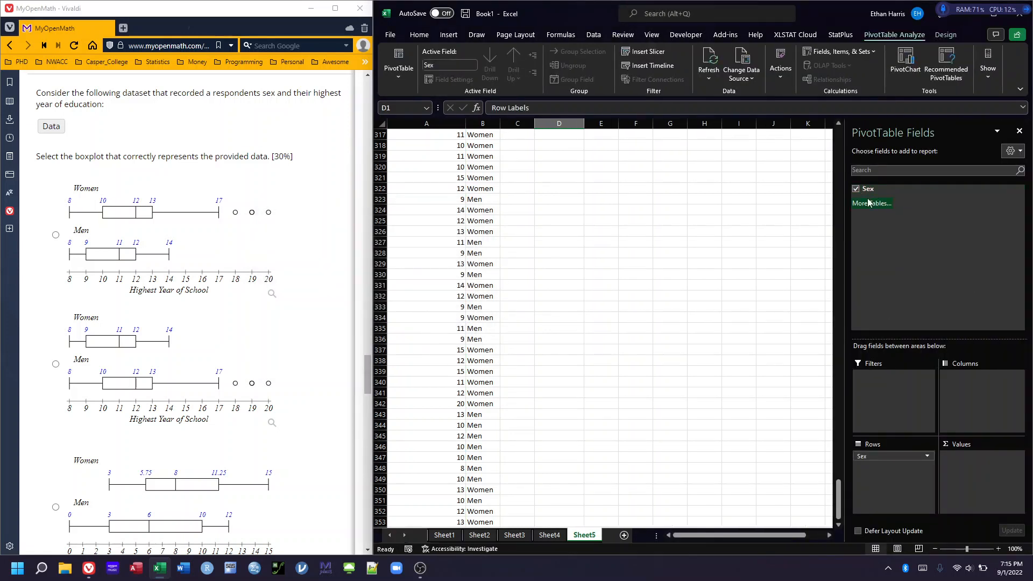
{"action": "left_click_drag", "start_coordinate": [867, 189], "coordinate": [984, 496]}
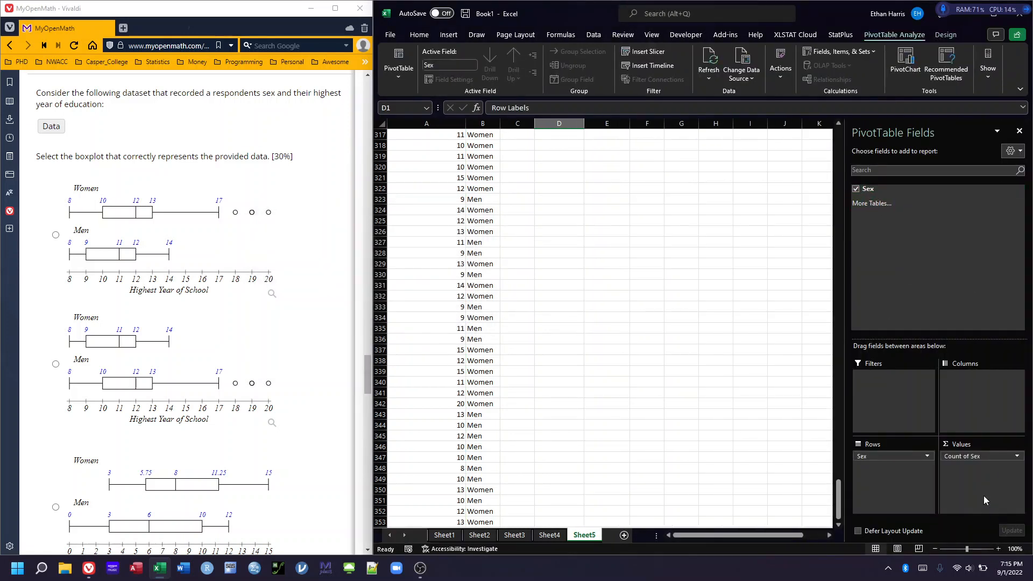
{"action": "scroll", "coordinate": [809, 302], "scroll_direction": "up", "scroll_amount": 9}
{"action": "left_click_drag", "start_coordinate": [837, 467], "coordinate": [815, 81]}
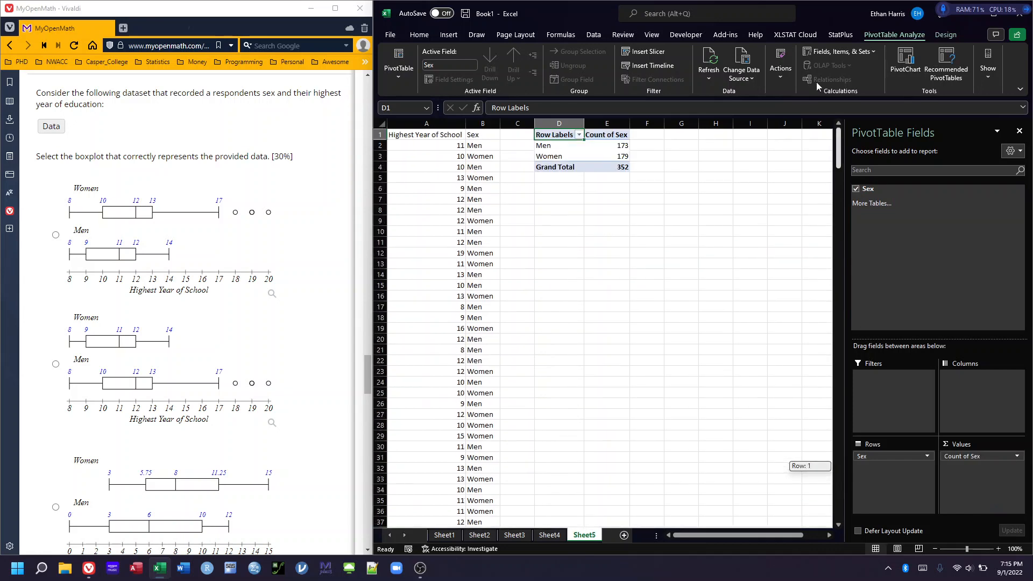
{"action": "left_click", "coordinate": [668, 209]}
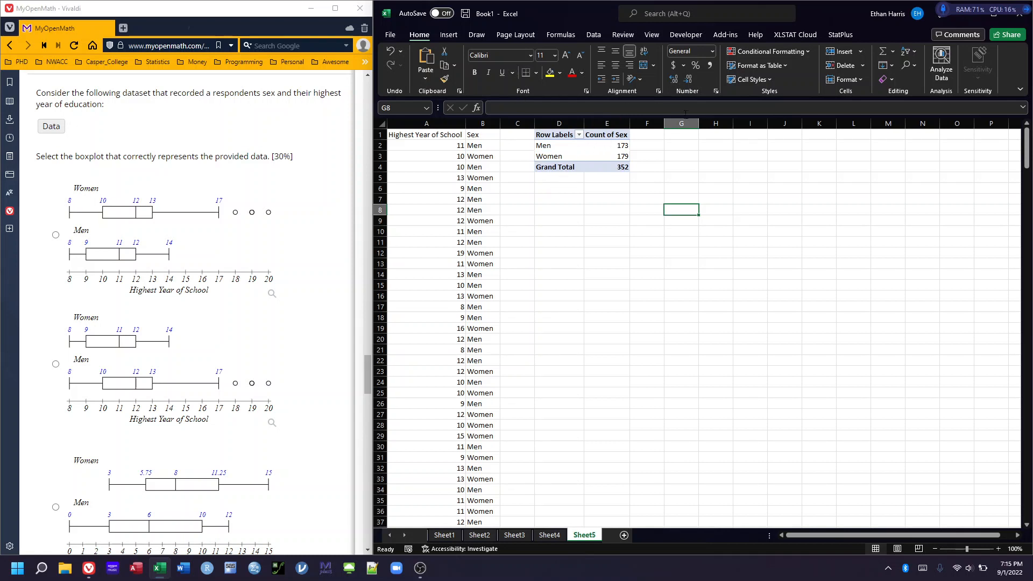
Enter the headings Men in cell G1 and Women in cell H1
{"action": "left_click", "coordinate": [679, 135]}
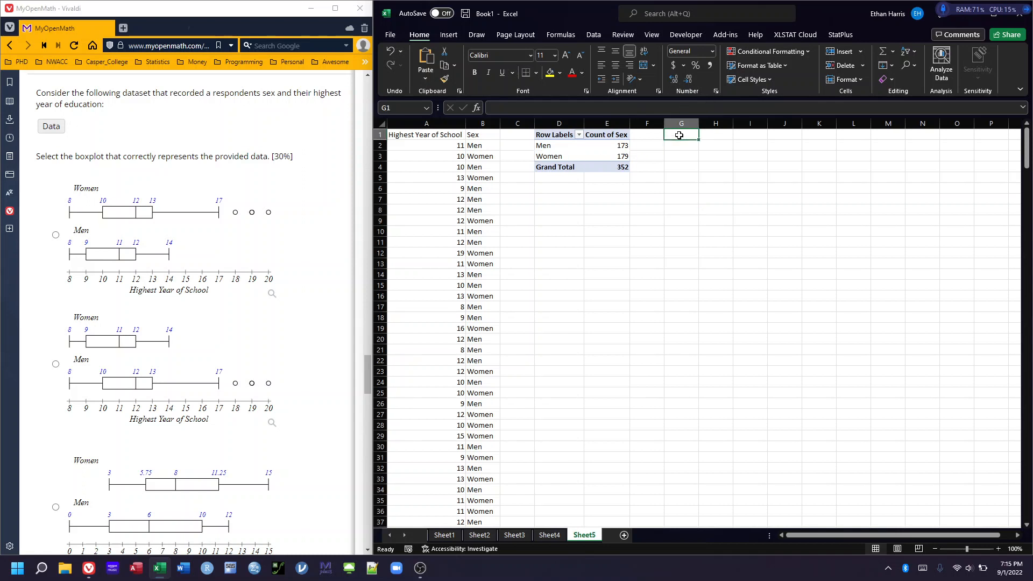
{"action": "type", "text": "Men"}
{"action": "key", "text": "Tab"}
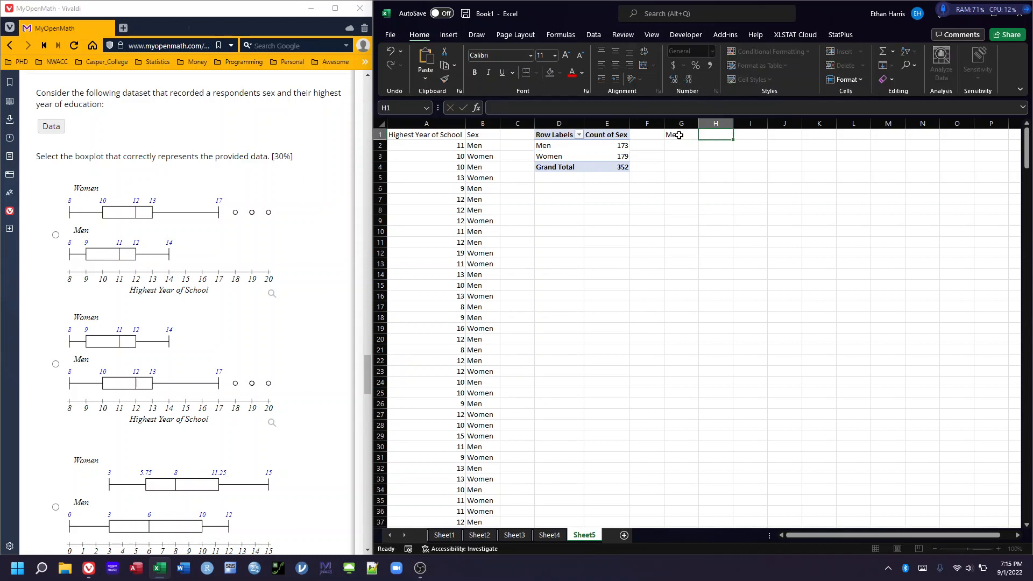
{"action": "type", "text": "Women"}
{"action": "left_click", "coordinate": [803, 218]}
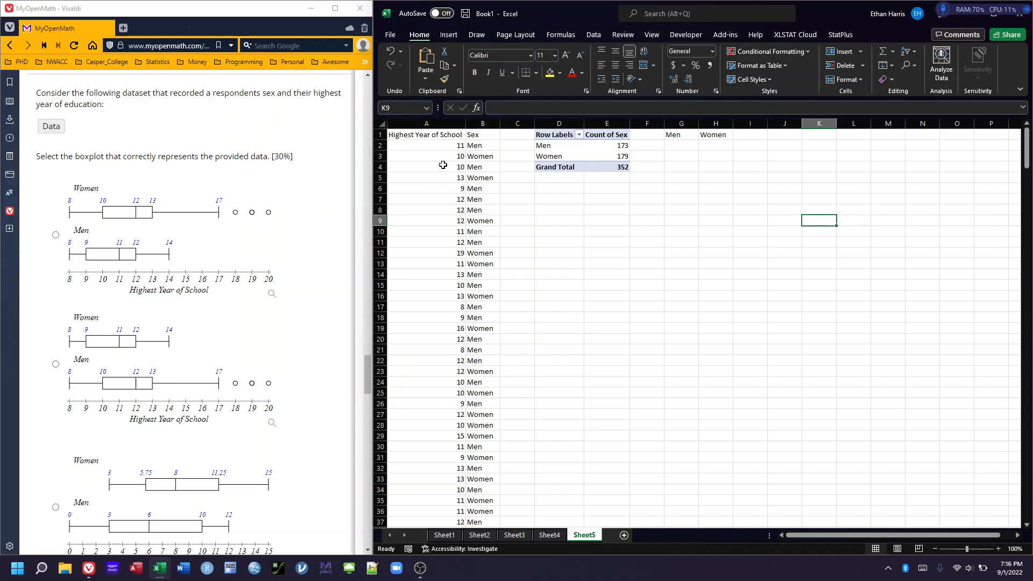
Sort the highest year of school and sex data in A1:B353 by the Sex column from A to Z
{"action": "left_click", "coordinate": [398, 136]}
{"action": "left_click_drag", "start_coordinate": [398, 136], "coordinate": [482, 135]}
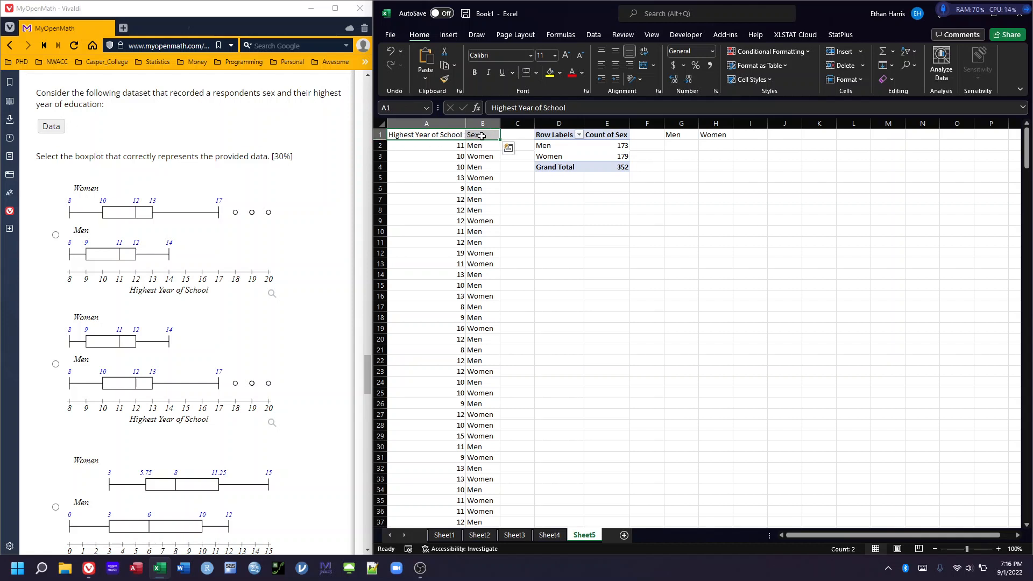
{"action": "key", "text": "ctrl+shift+Down"}
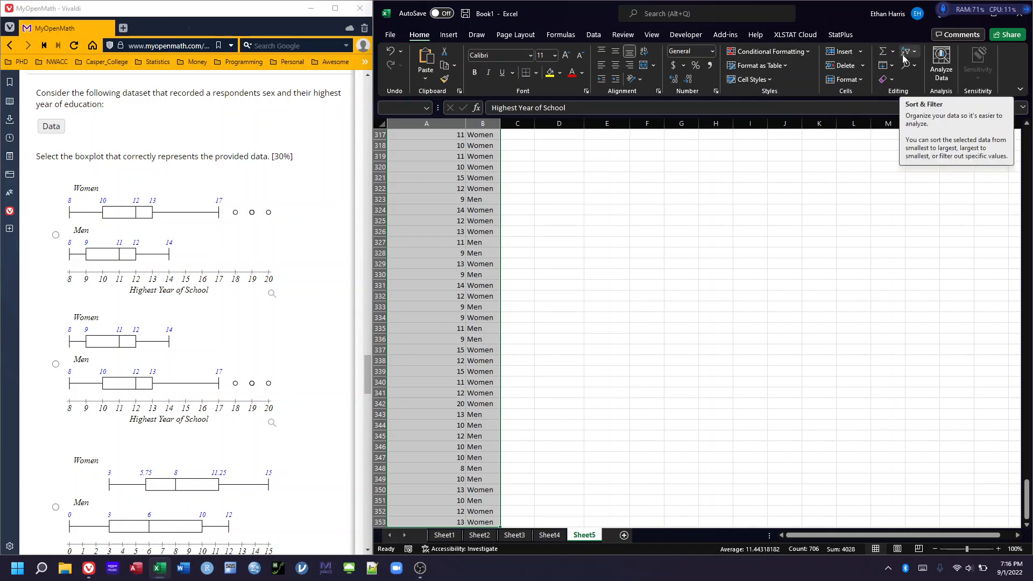
{"action": "left_click_drag", "start_coordinate": [833, 8], "coordinate": [676, 1]}
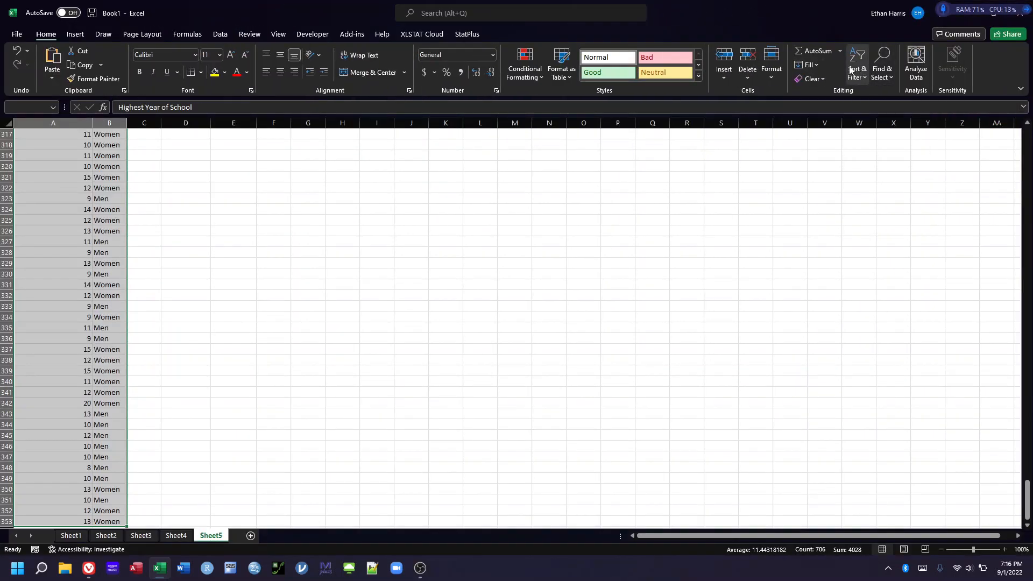
{"action": "key", "text": "super+Right"}
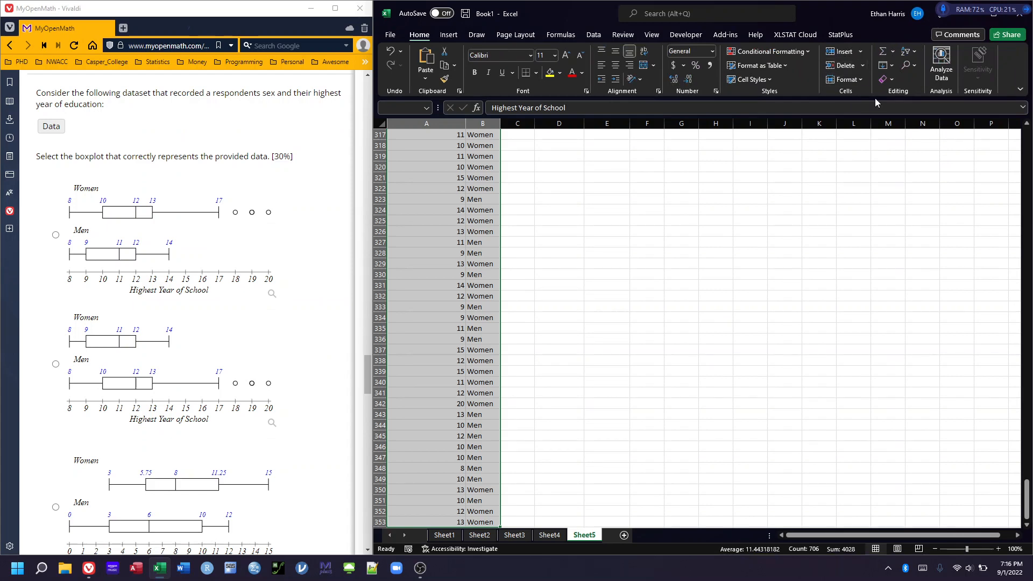
{"action": "left_click", "coordinate": [906, 51]}
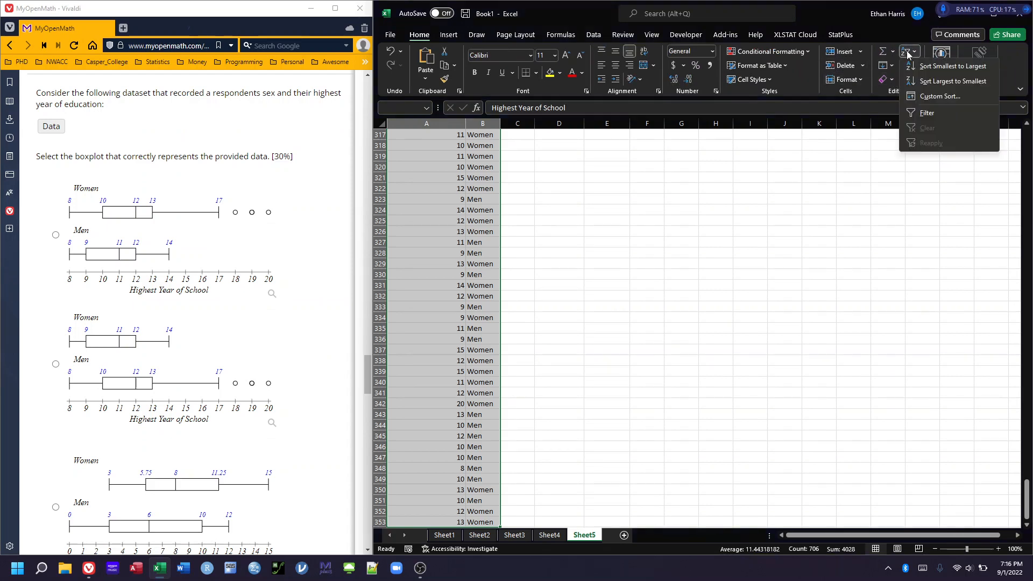
{"action": "left_click", "coordinate": [935, 97]}
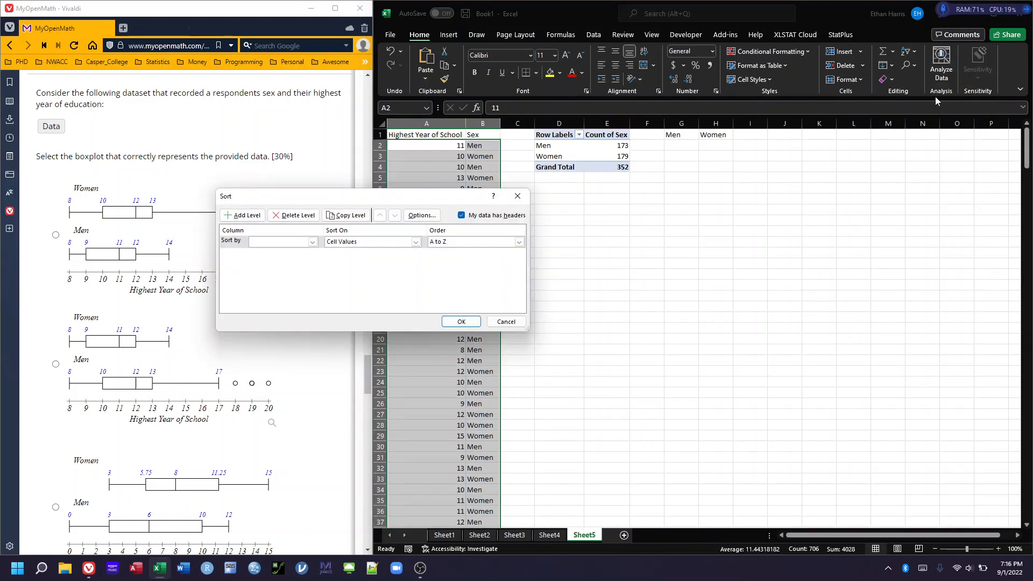
{"action": "left_click", "coordinate": [313, 242]}
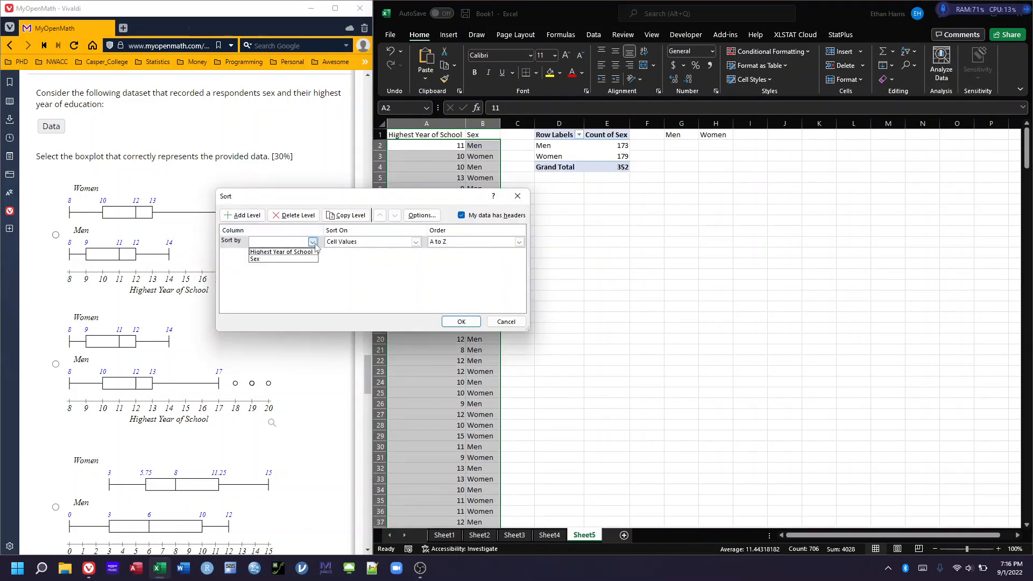
{"action": "left_click", "coordinate": [263, 259]}
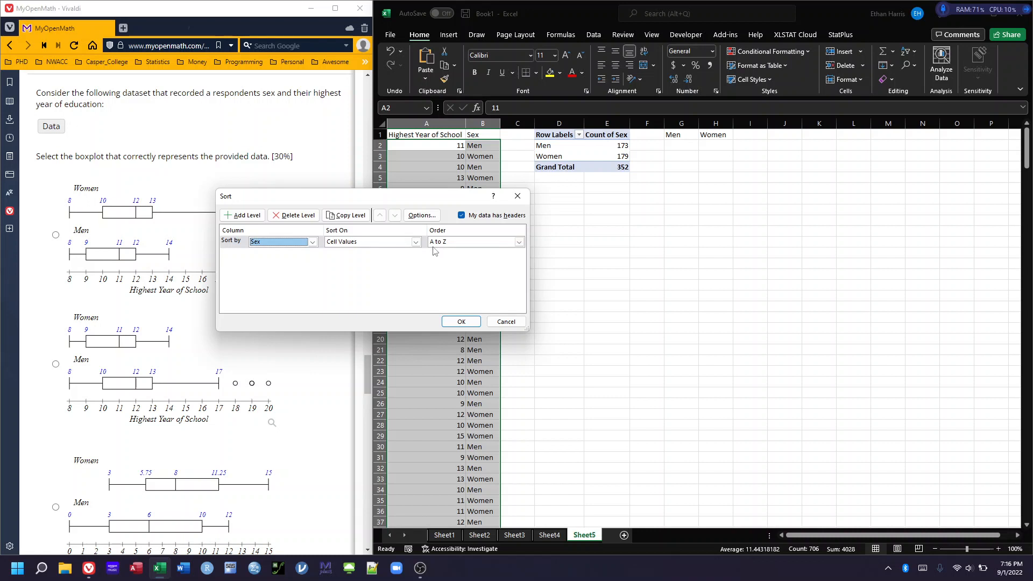
{"action": "left_click", "coordinate": [460, 321]}
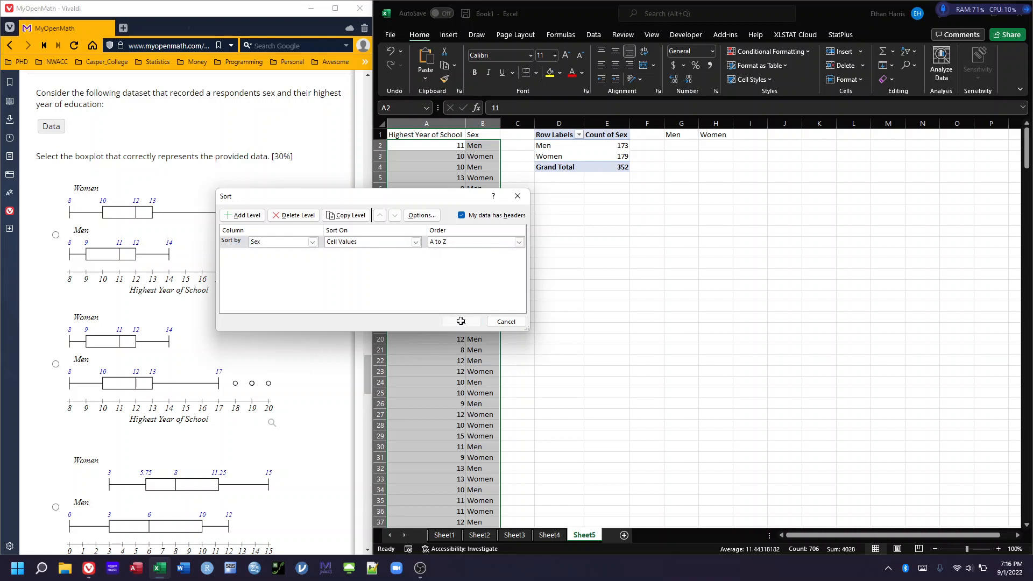
{"action": "left_click", "coordinate": [640, 263]}
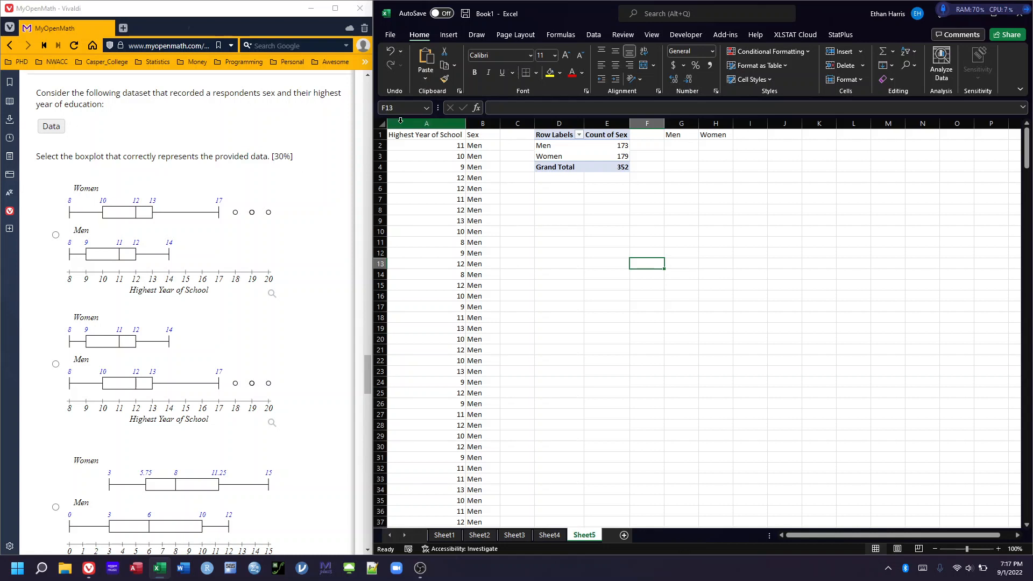
Copy the men's school years from A2:A174 and paste them as values under the Men heading, starting at G2
{"action": "left_click", "coordinate": [432, 142]}
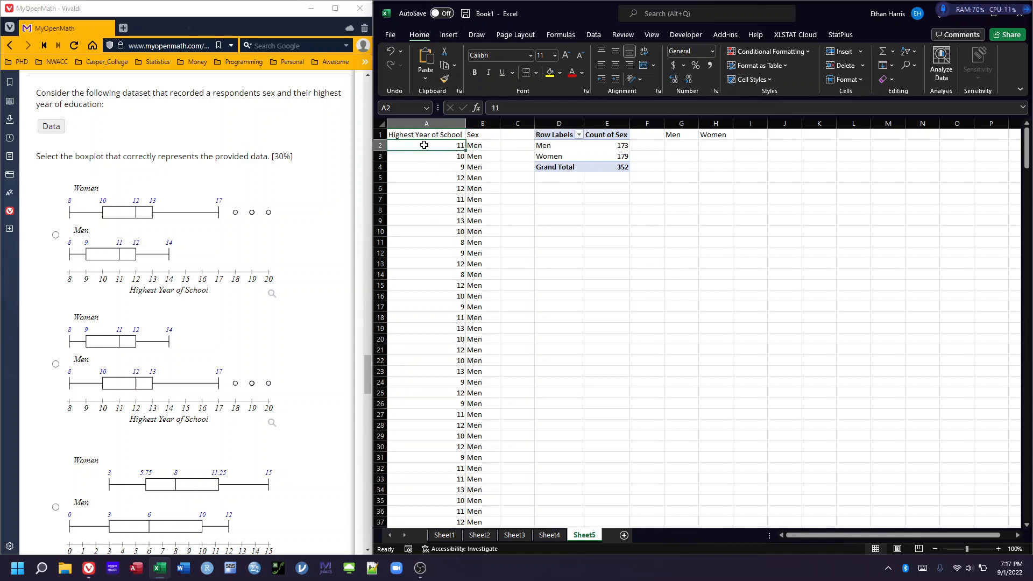
{"action": "scroll", "coordinate": [453, 244], "scroll_direction": "down", "scroll_amount": 20}
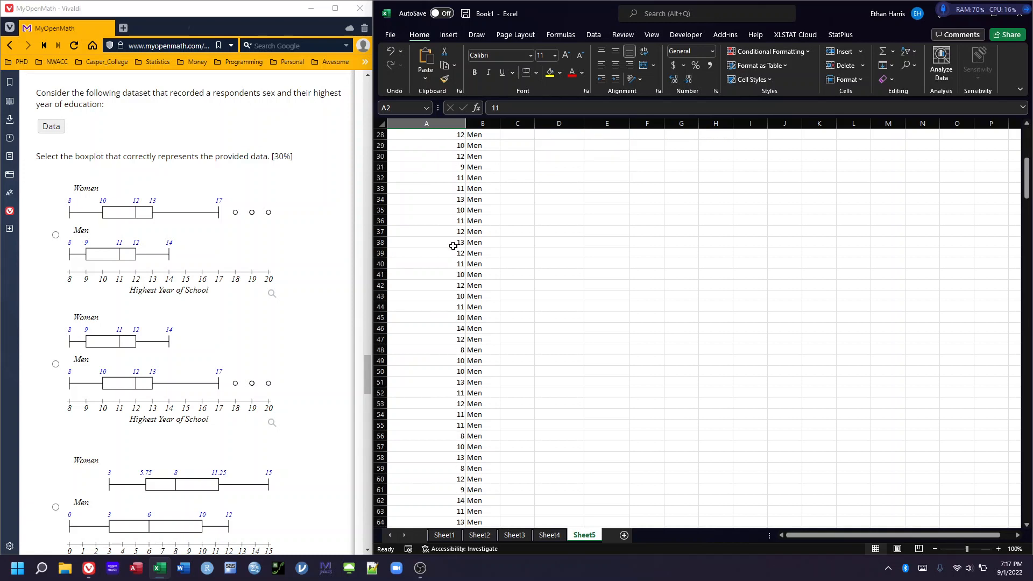
{"action": "scroll", "coordinate": [420, 359], "scroll_direction": "down", "scroll_amount": 9}
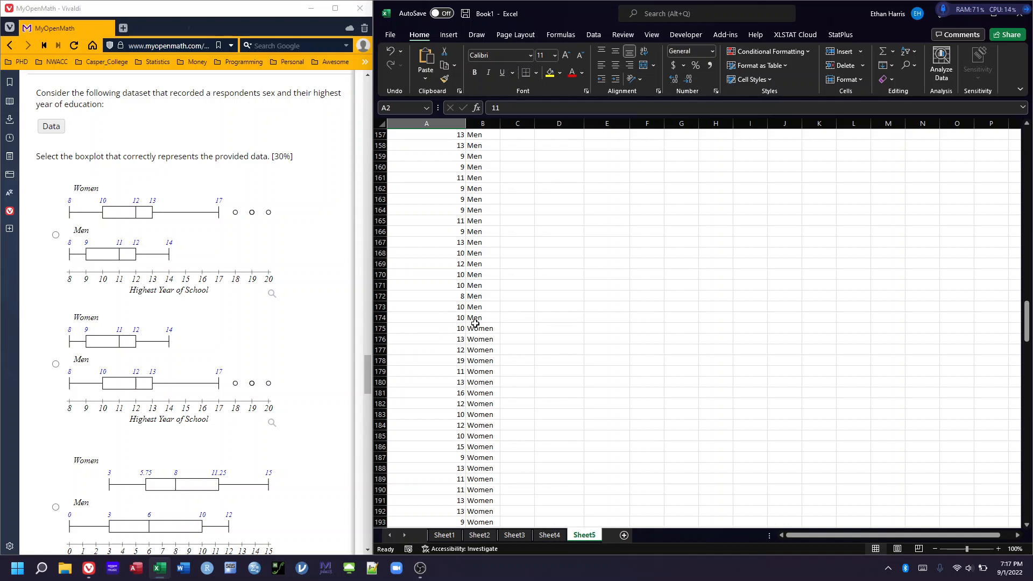
{"action": "left_click", "coordinate": [442, 318], "text": "shift"}
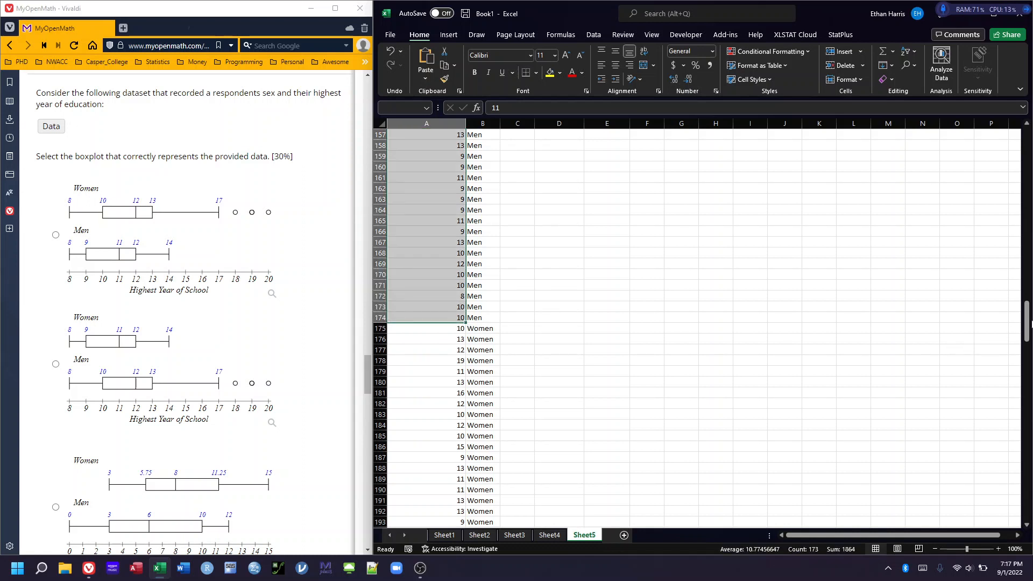
{"action": "left_click_drag", "start_coordinate": [1027, 327], "coordinate": [1028, 131]}
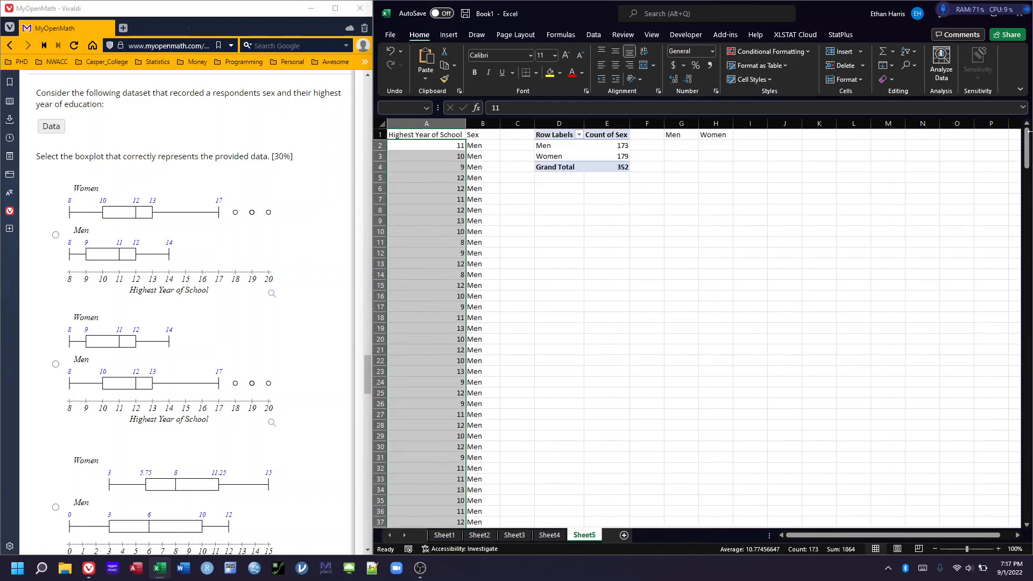
{"action": "key", "text": "ctrl+c"}
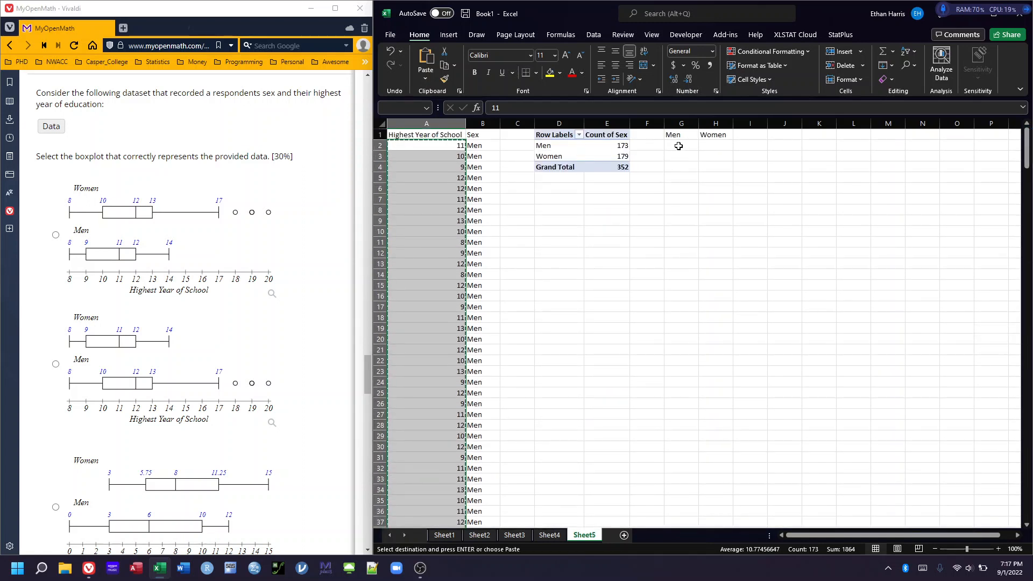
{"action": "right_click", "coordinate": [680, 146]}
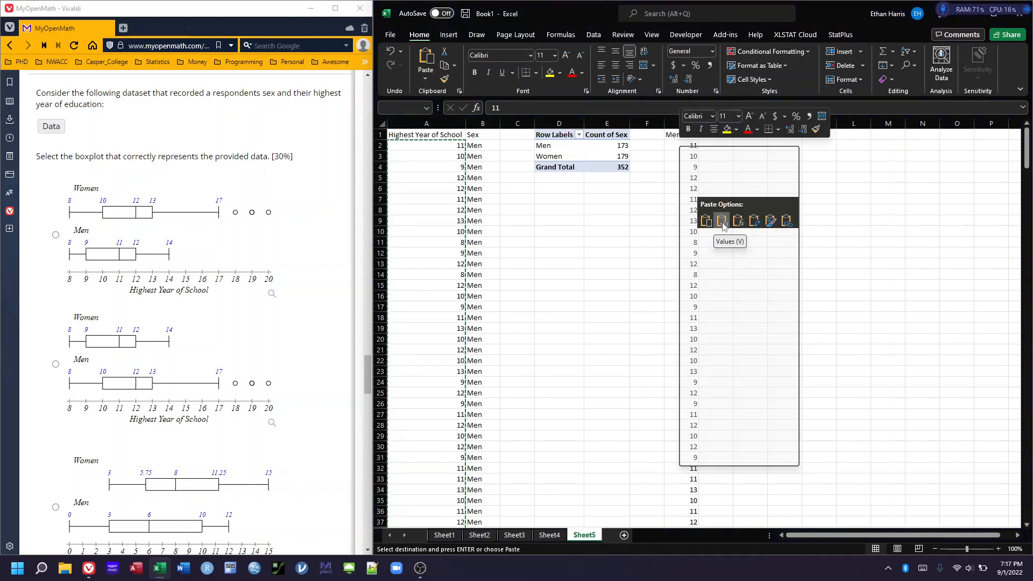
{"action": "left_click", "coordinate": [723, 221]}
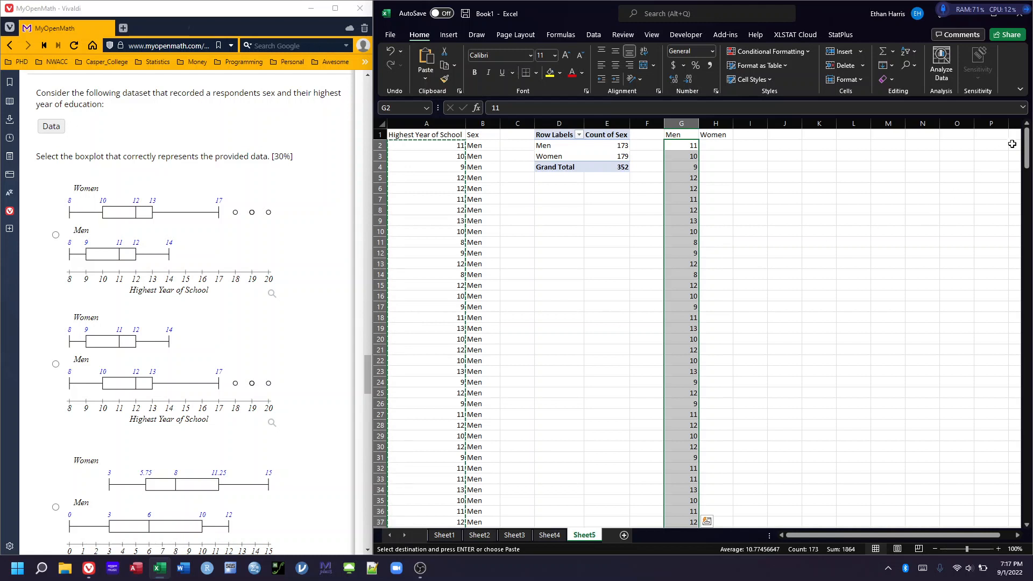
Copy the women's school years from A175:A353 and paste them as values under the Women heading, starting at H2
{"action": "left_click_drag", "start_coordinate": [1025, 137], "coordinate": [1000, 327]}
{"action": "left_click", "coordinate": [431, 174]}
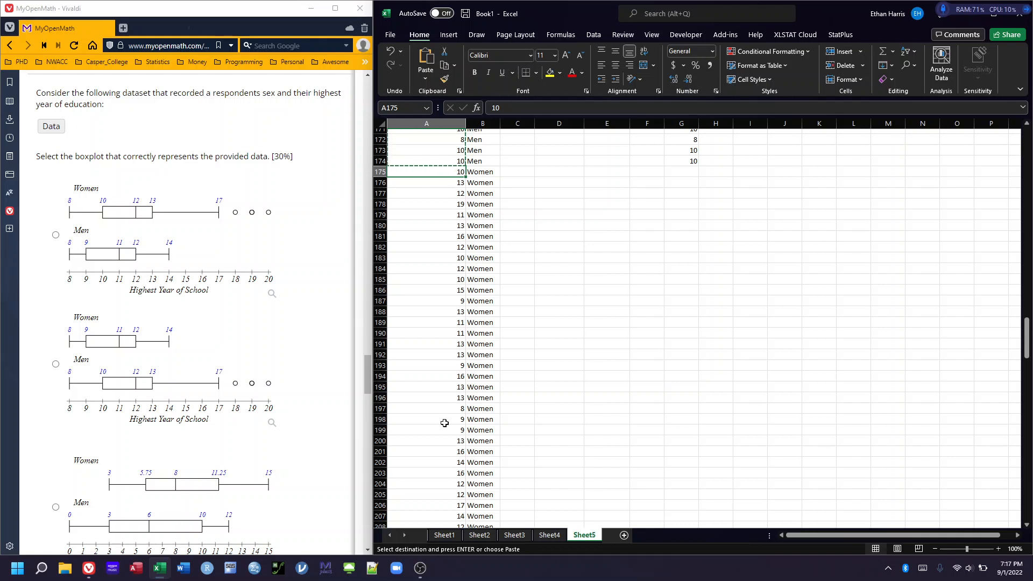
{"action": "scroll", "coordinate": [445, 422], "scroll_direction": "up", "scroll_amount": 5}
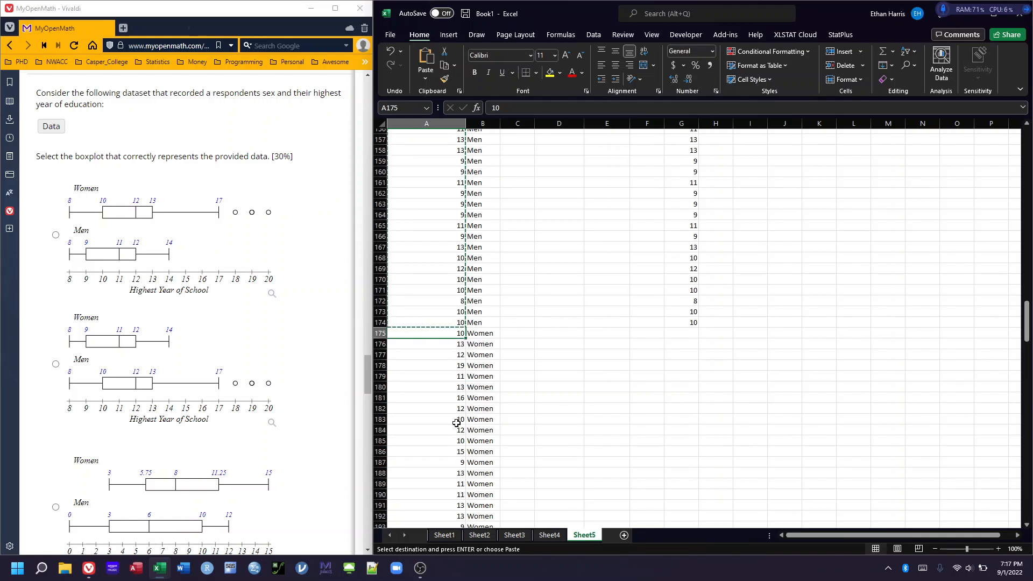
{"action": "key", "text": "ctrl+shift+Down"}
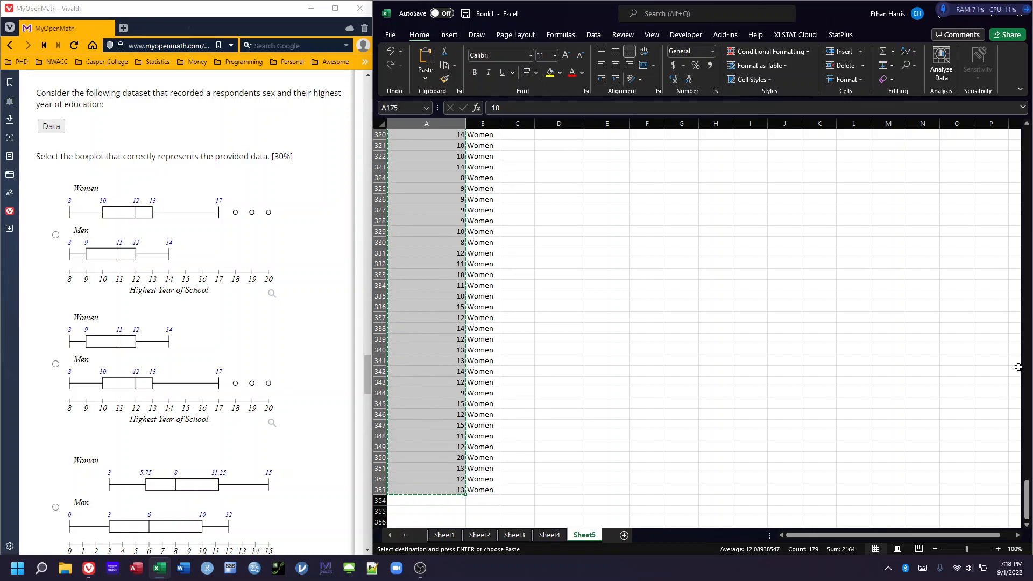
{"action": "left_click_drag", "start_coordinate": [1026, 500], "coordinate": [1001, 135]}
{"action": "right_click", "coordinate": [702, 142]}
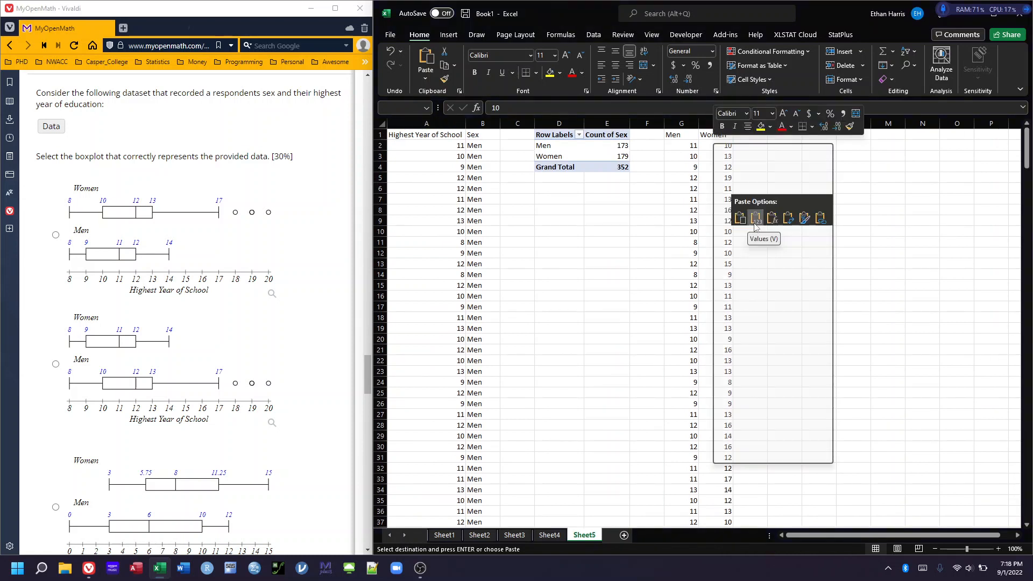
{"action": "left_click", "coordinate": [755, 218]}
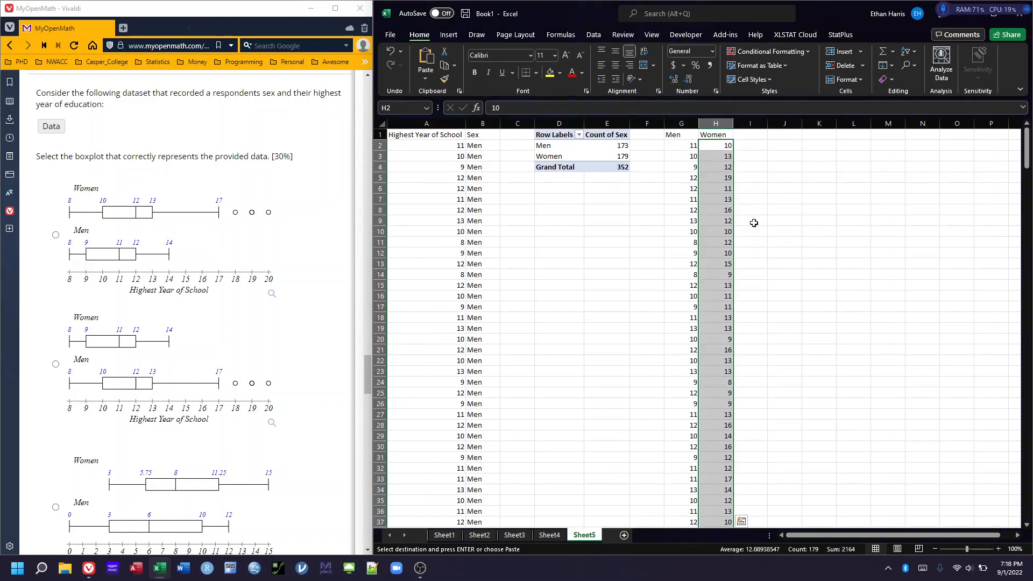
{"action": "left_click", "coordinate": [758, 177]}
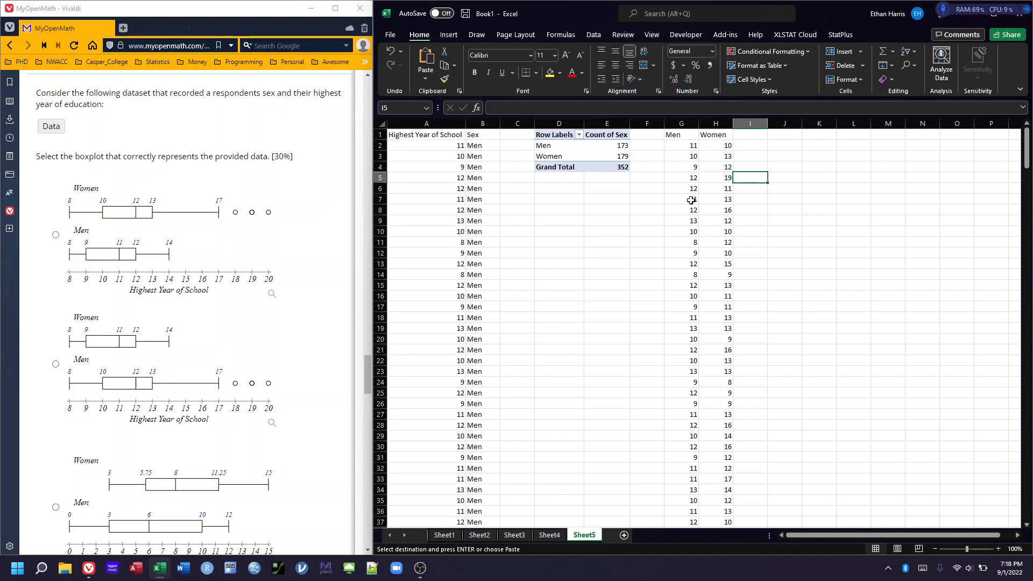
Select both the Men and Women columns with their headings, covering the range G1:H180
{"action": "left_click", "coordinate": [673, 133]}
{"action": "left_click_drag", "start_coordinate": [672, 133], "coordinate": [714, 134]}
{"action": "key", "text": "ctrl+v"}
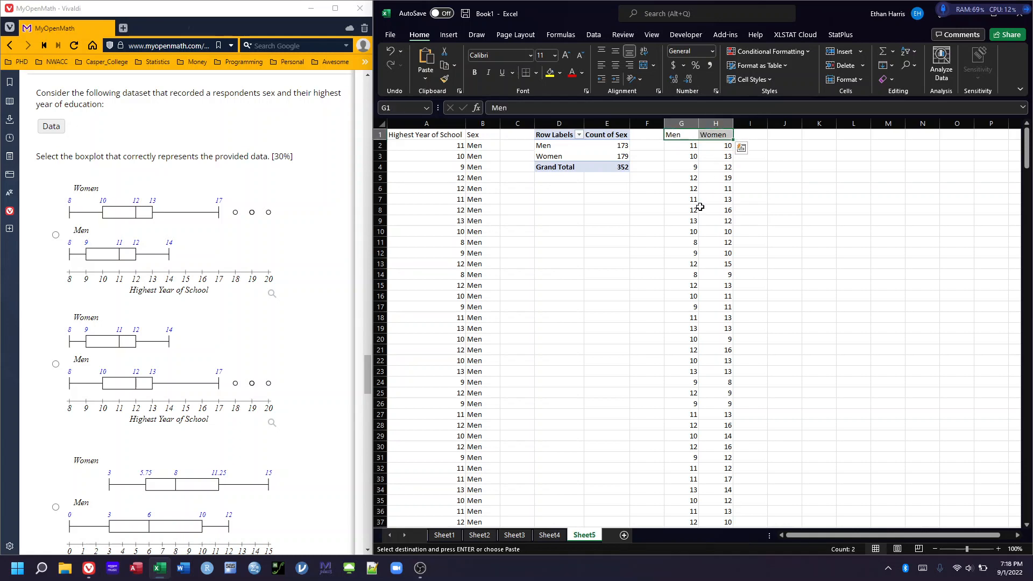
{"action": "key", "text": "ctrl+shift+Down"}
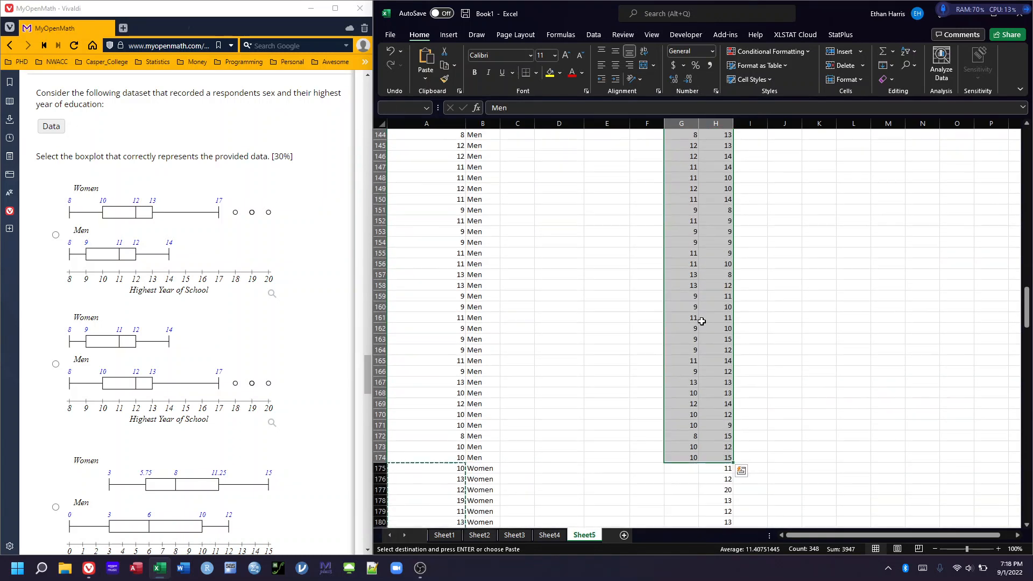
{"action": "scroll", "coordinate": [744, 405], "scroll_direction": "down", "scroll_amount": 1}
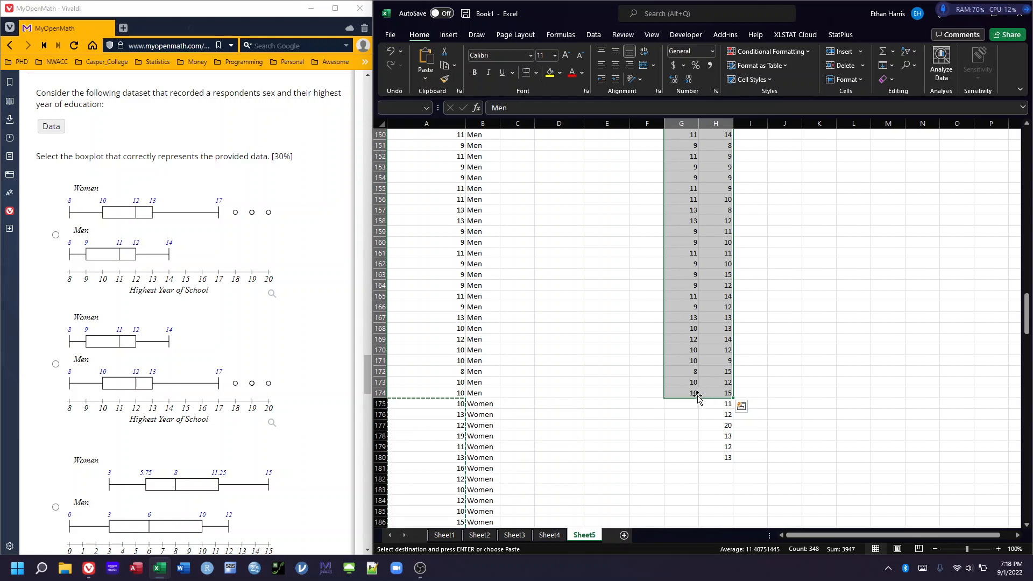
{"action": "scroll", "coordinate": [698, 399], "scroll_direction": "down", "scroll_amount": 1}
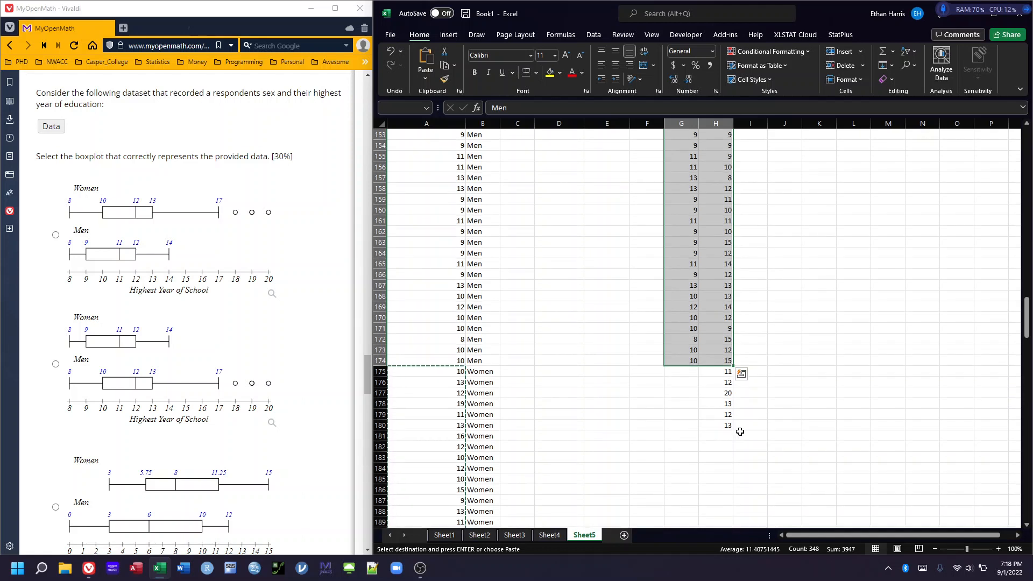
{"action": "left_click", "coordinate": [710, 425], "text": "shift"}
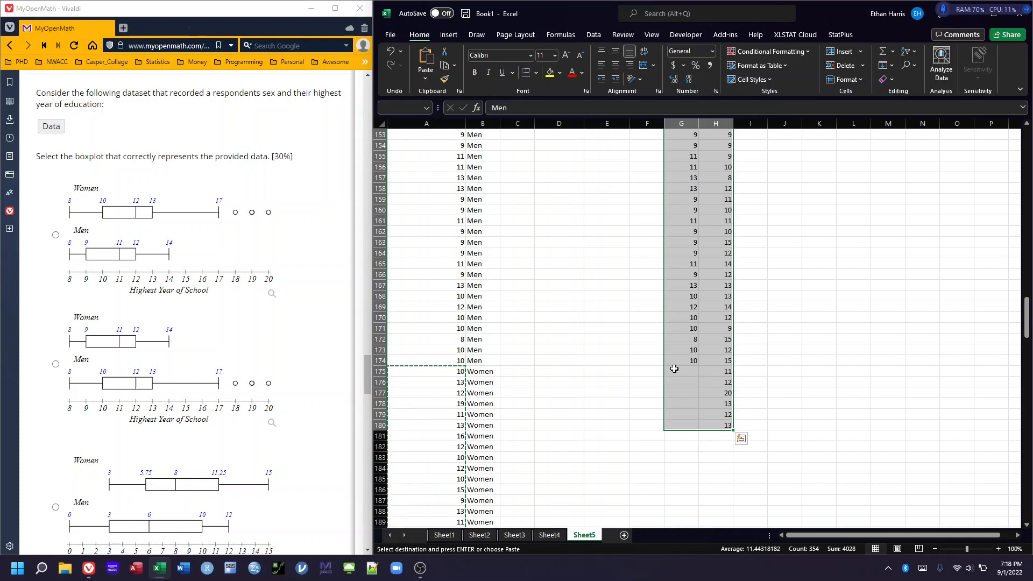
{"action": "left_click_drag", "start_coordinate": [1027, 307], "coordinate": [1026, 132]}
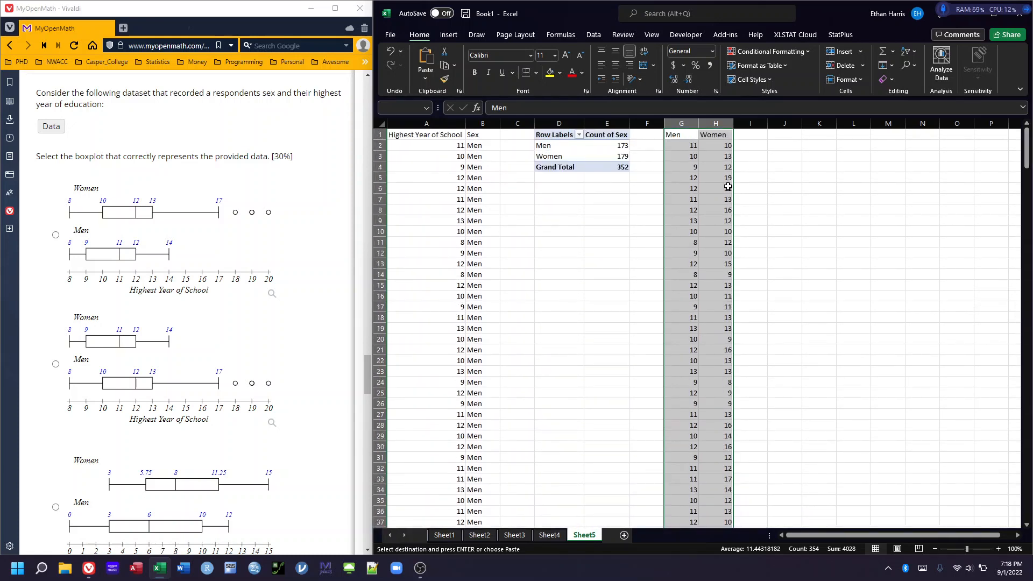
Run Real Statistics' Descriptive Statistics and Normality on G1:H180 with descriptive statistics and box plot with outliers, without Shapiro-Wilk, output to J1
{"action": "key", "text": "alt+Tab"}
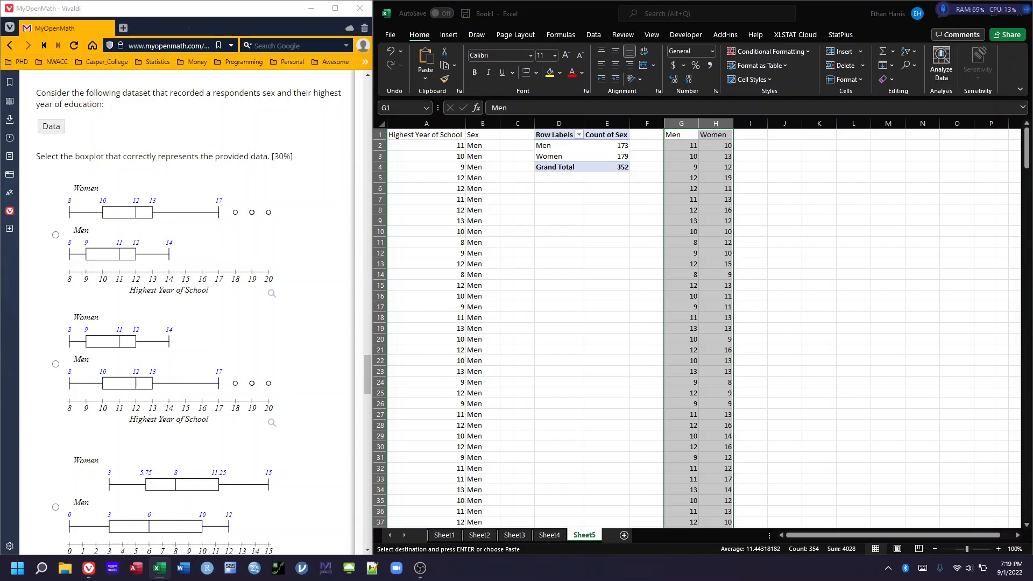
{"action": "left_click_drag", "start_coordinate": [1032, 56], "coordinate": [829, 211]}
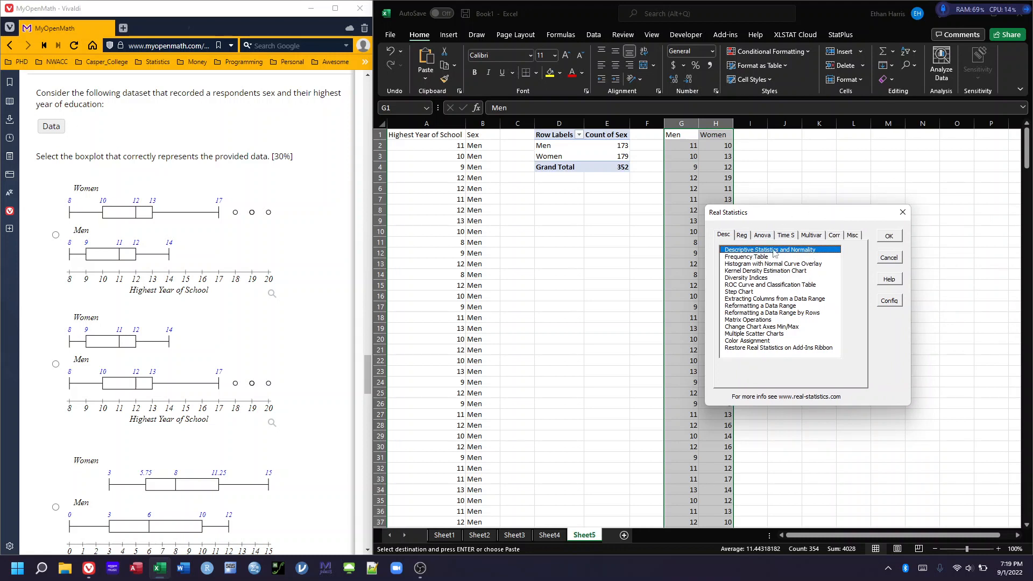
{"action": "left_click", "coordinate": [885, 240]}
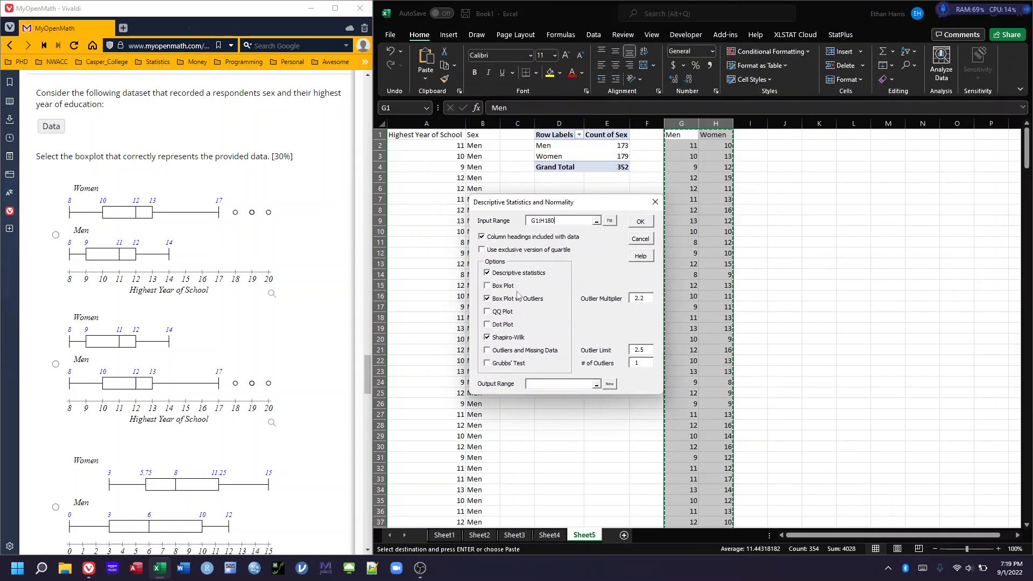
{"action": "left_click", "coordinate": [489, 337]}
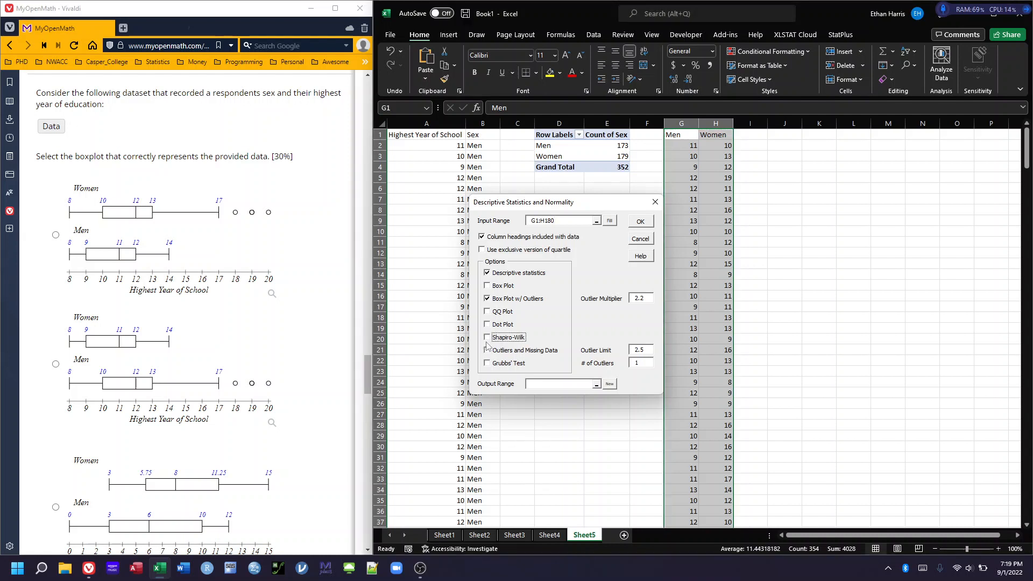
{"action": "left_click", "coordinate": [534, 384]}
{"action": "left_click", "coordinate": [786, 133]}
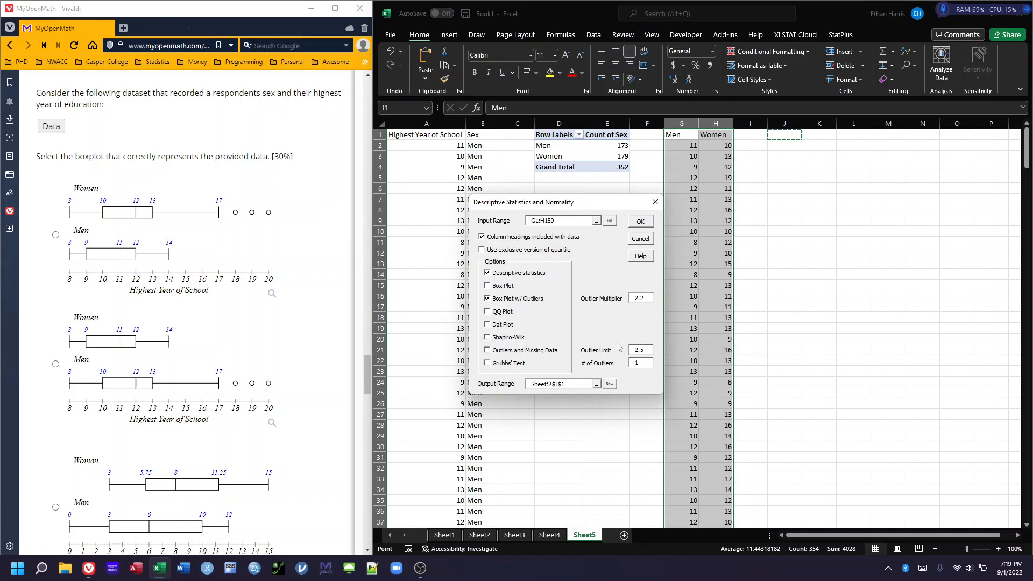
{"action": "left_click", "coordinate": [638, 221]}
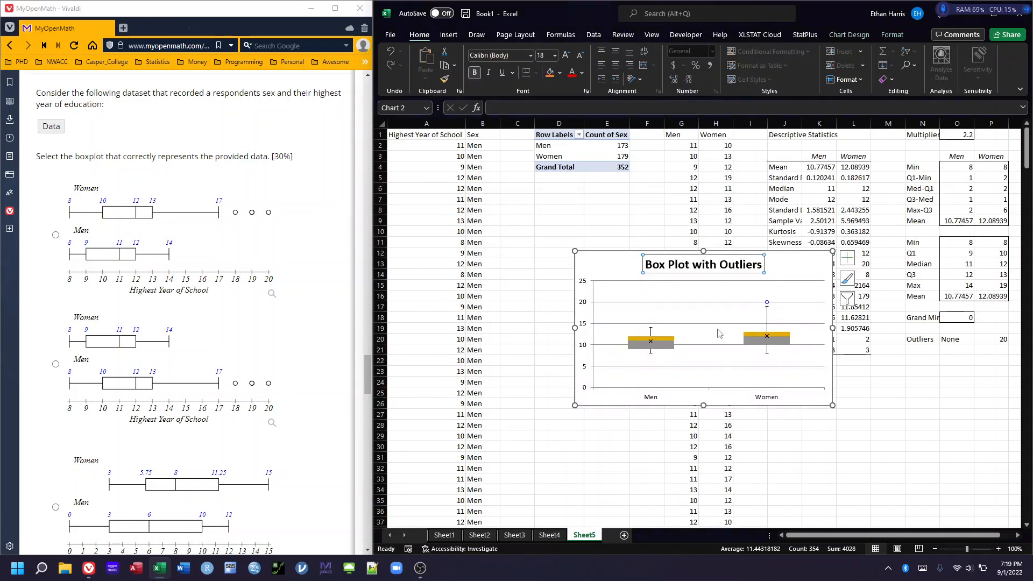
Move the box plot chart off the descriptive statistics table, make it taller, and widen column J slightly
{"action": "left_click_drag", "start_coordinate": [621, 259], "coordinate": [529, 226]}
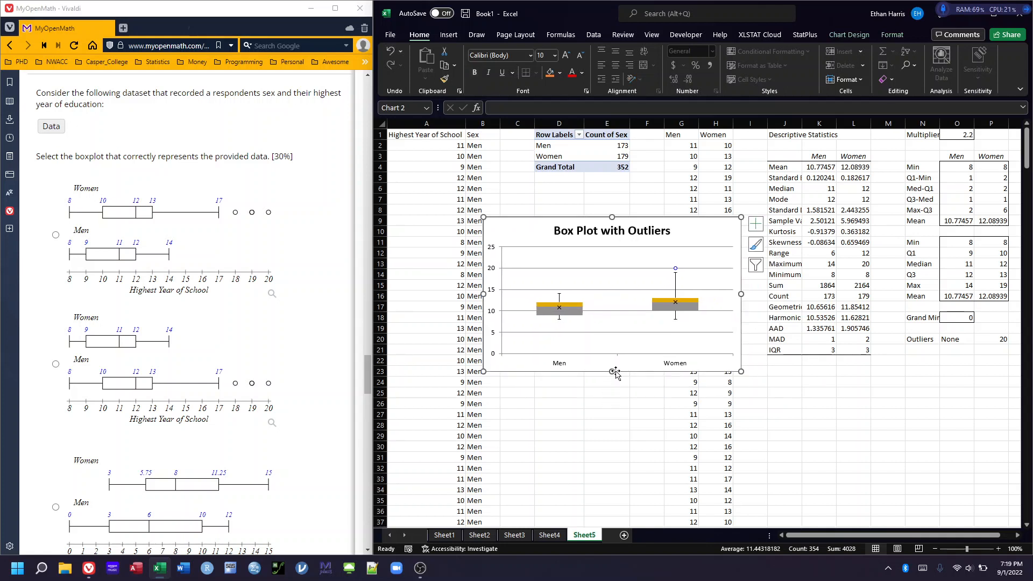
{"action": "left_click_drag", "start_coordinate": [611, 373], "coordinate": [613, 479]}
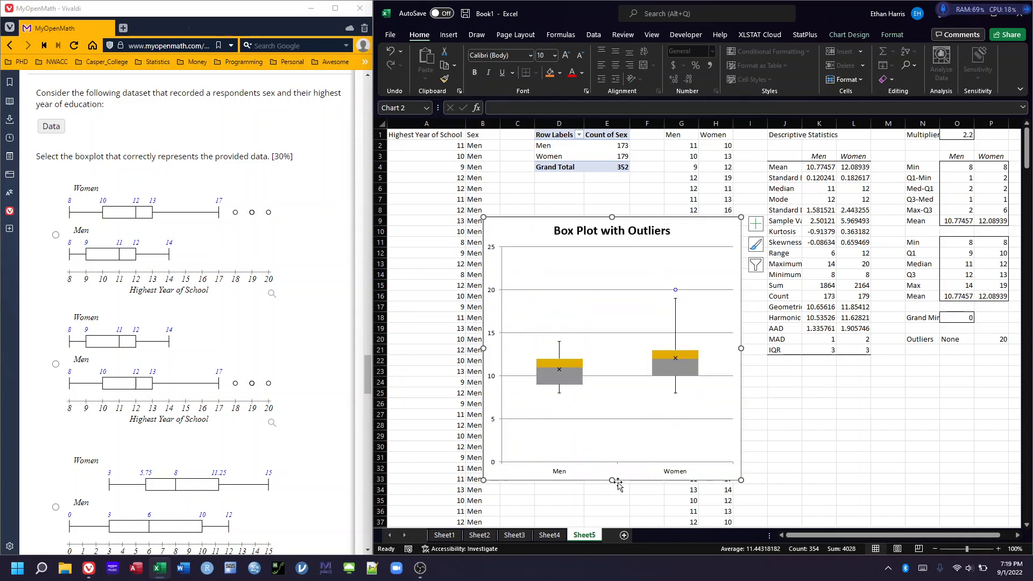
{"action": "left_click_drag", "start_coordinate": [612, 217], "coordinate": [612, 196]}
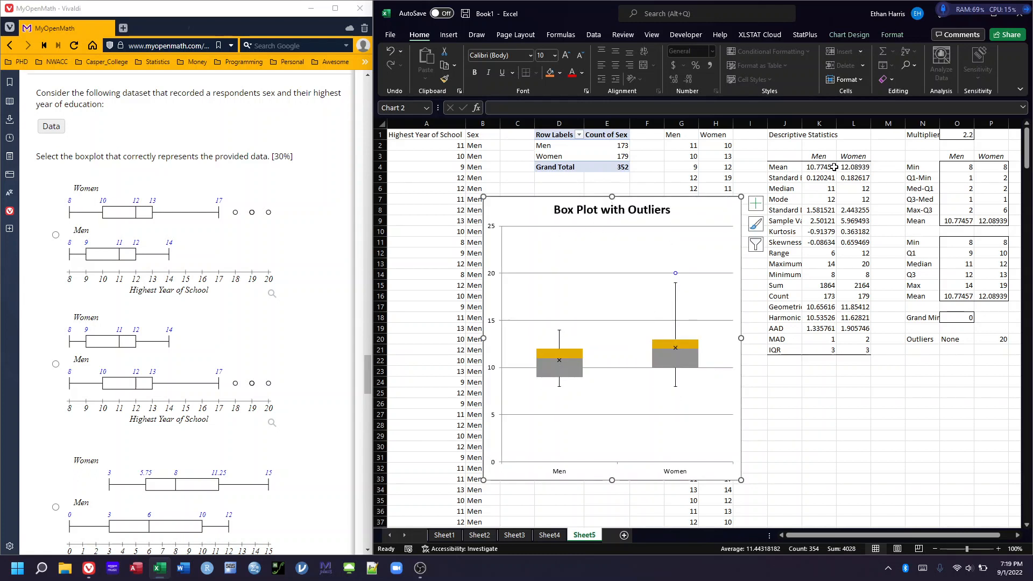
{"action": "left_click_drag", "start_coordinate": [802, 122], "coordinate": [811, 118]}
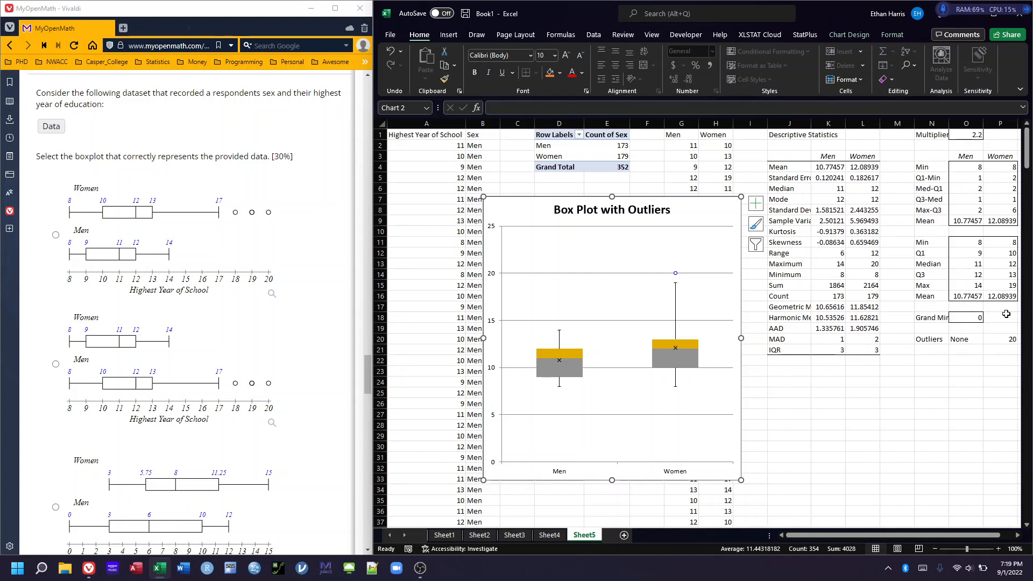
Compare the boxplot answer choices in MyOpenMath with the Excel box plot and its outlier multiplier in O1
{"action": "double_click", "coordinate": [975, 135]}
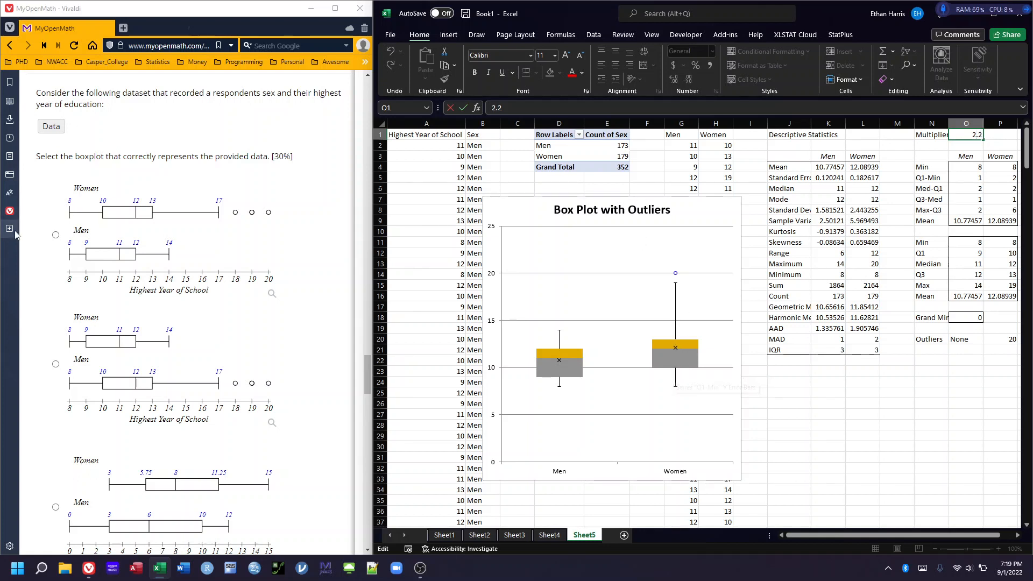
{"action": "scroll", "coordinate": [284, 265], "scroll_direction": "down", "scroll_amount": 1}
{"action": "scroll", "coordinate": [283, 265], "scroll_direction": "down", "scroll_amount": 6}
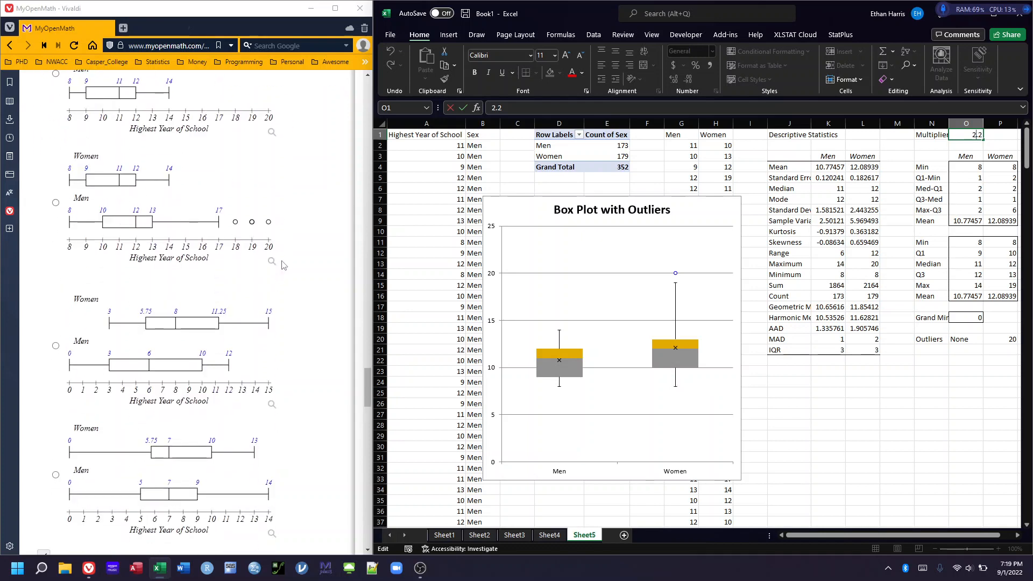
{"action": "scroll", "coordinate": [283, 265], "scroll_direction": "up", "scroll_amount": 3}
{"action": "scroll", "coordinate": [284, 265], "scroll_direction": "up", "scroll_amount": 2}
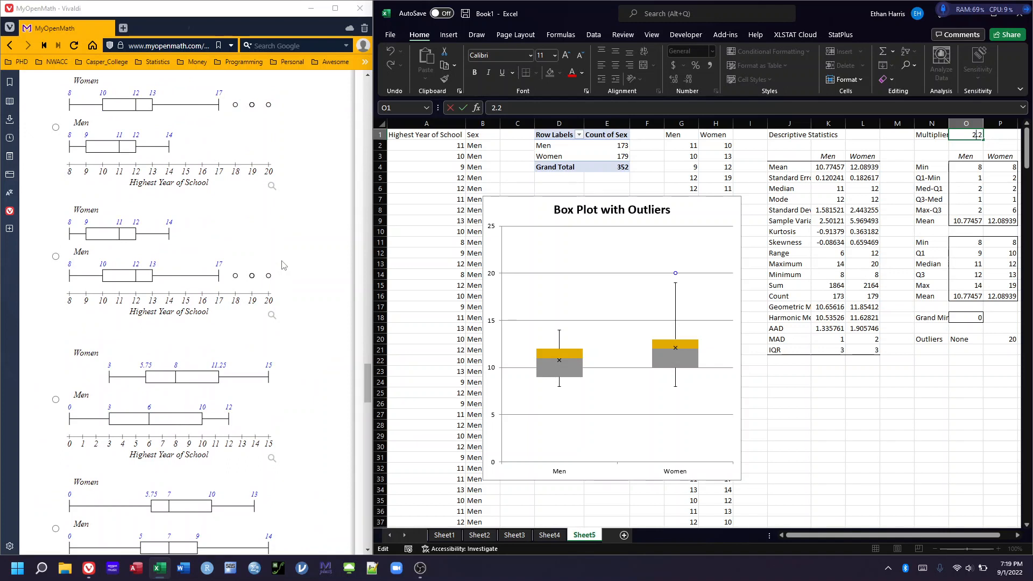
{"action": "scroll", "coordinate": [284, 265], "scroll_direction": "down", "scroll_amount": 1}
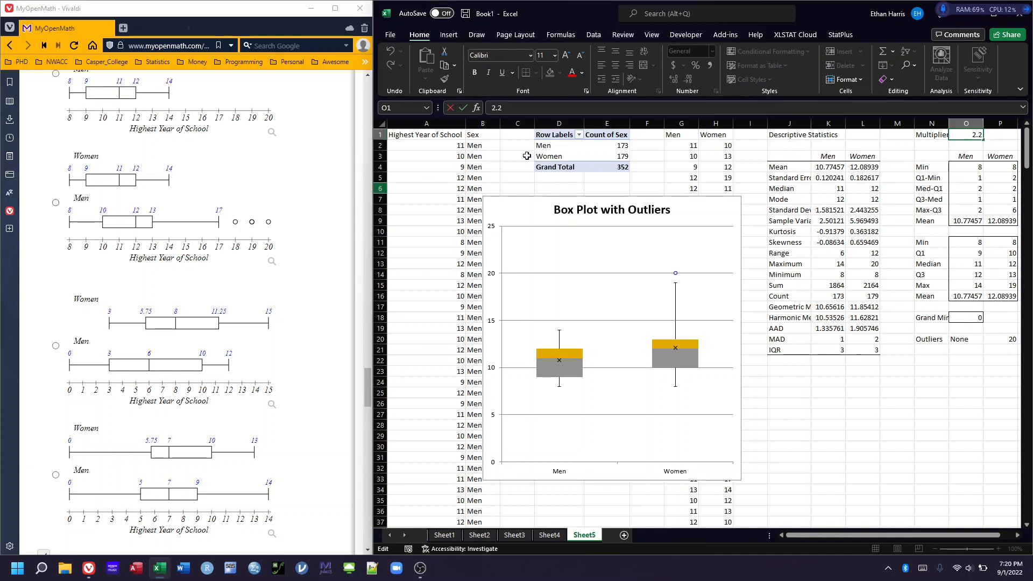
{"action": "key", "text": "Return"}
{"action": "right_click", "coordinate": [983, 142]}
{"action": "key", "text": "Escape"}
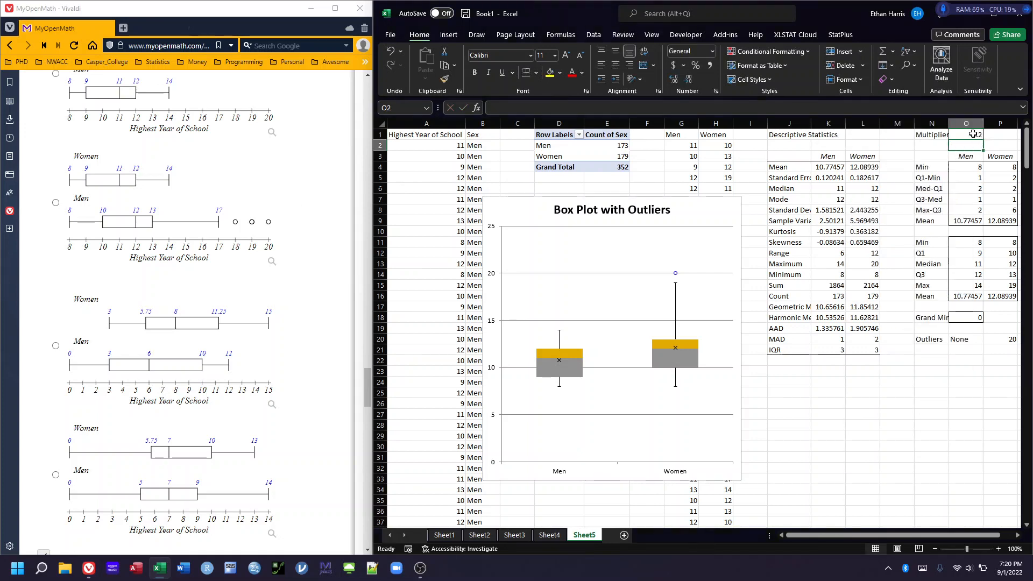
Set the outlier multiplier in cell O1 to 1.5
{"action": "double_click", "coordinate": [968, 134]}
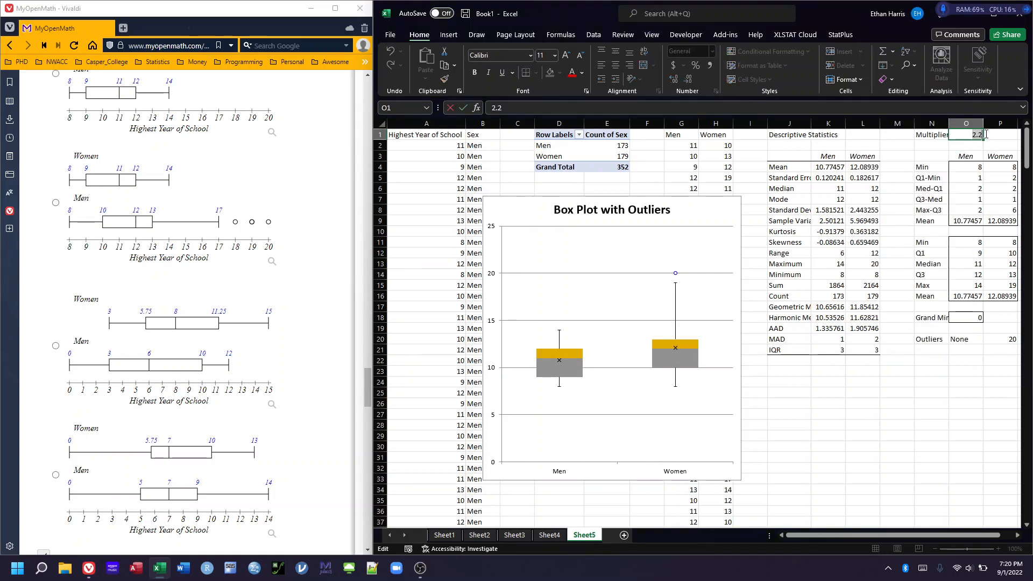
{"action": "key", "text": "BackSpace"}
{"action": "key", "text": "BackSpace"}
{"action": "key", "text": "BackSpace"}
{"action": "type", "text": "1."}
{"action": "key", "text": "Return"}
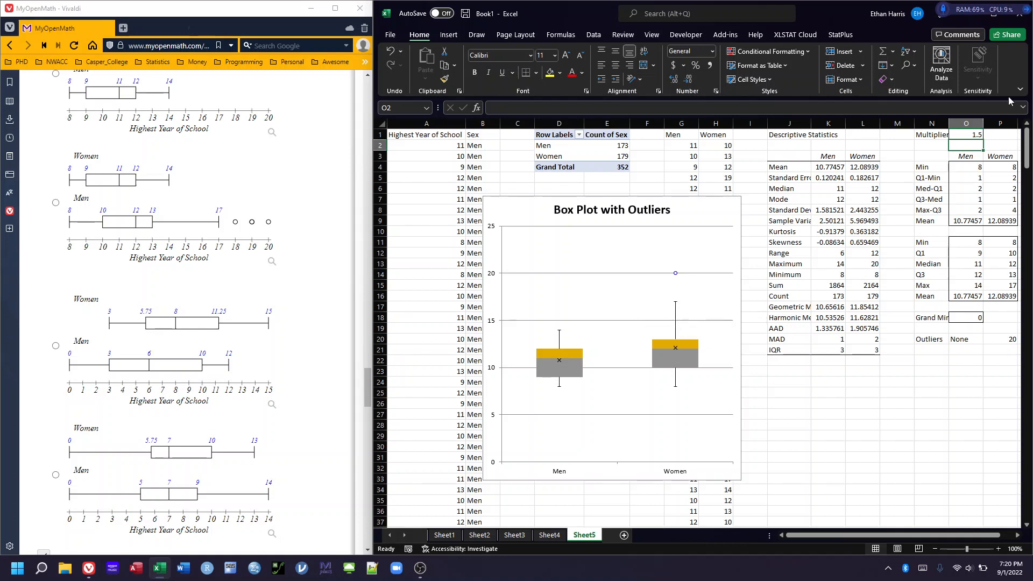
Restore the outlier multiplier in cell O1 to 2.2
{"action": "left_click", "coordinate": [972, 135]}
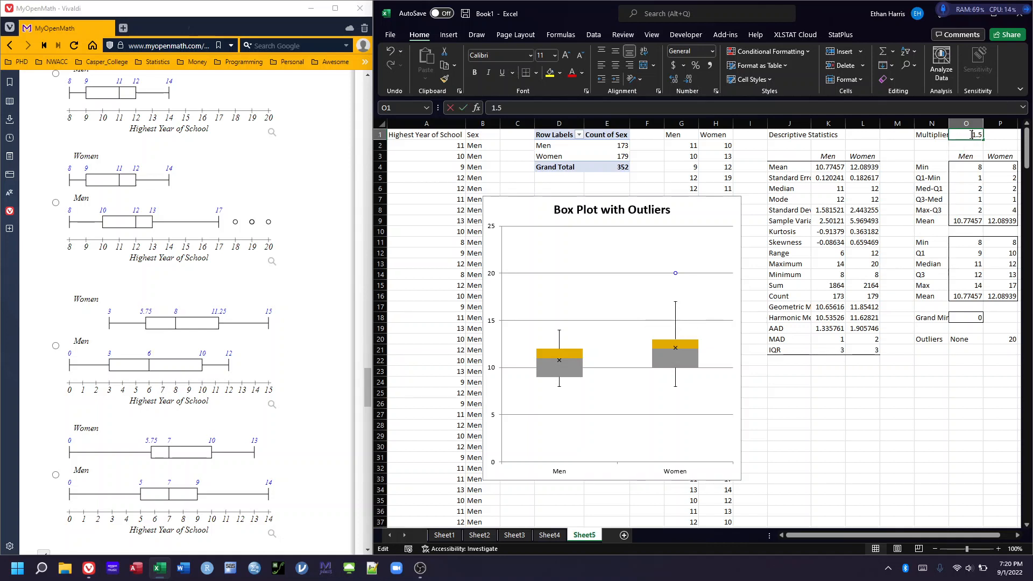
{"action": "double_click", "coordinate": [971, 135]}
{"action": "type", "text": "2.2"}
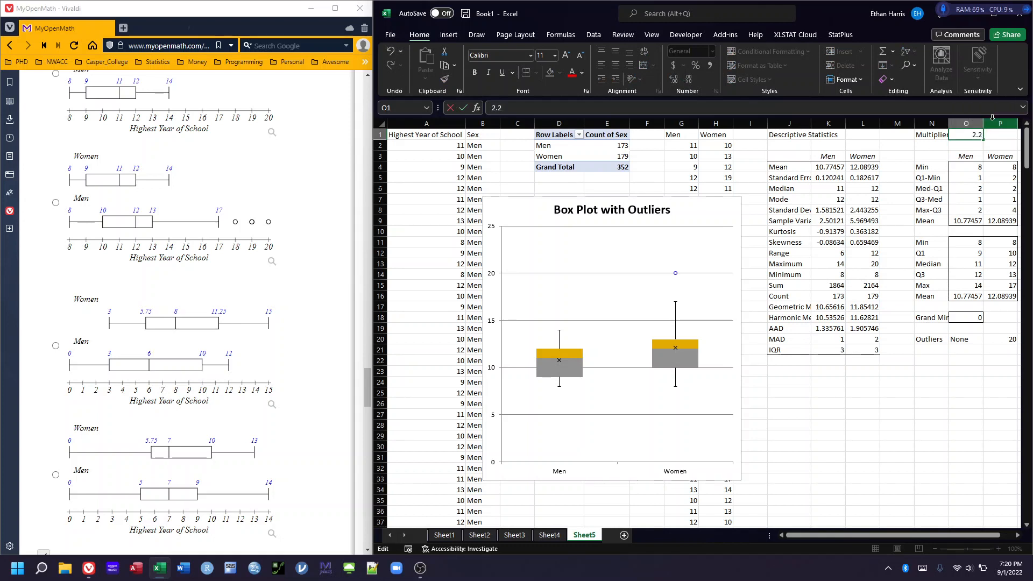
{"action": "key", "text": "Return"}
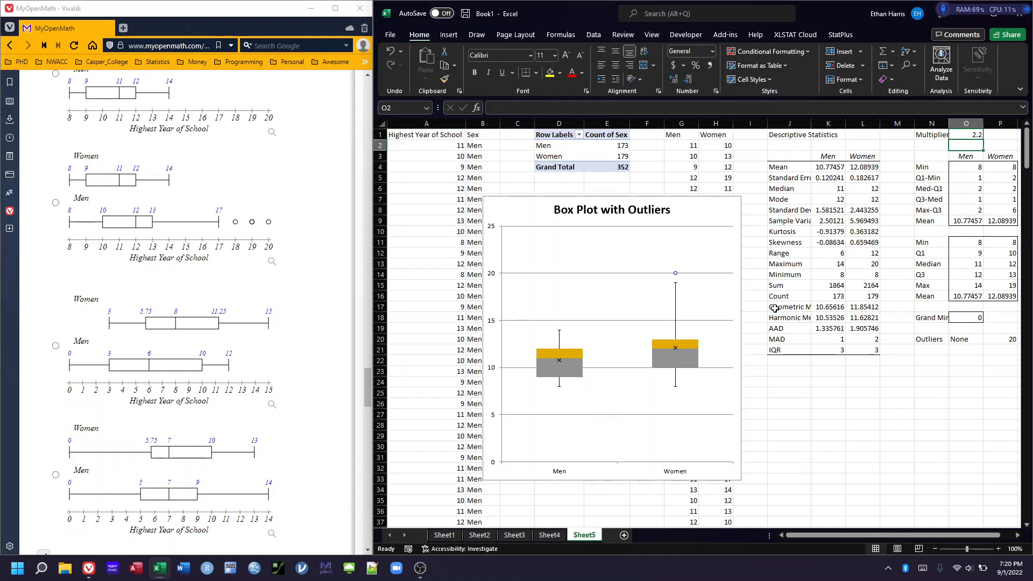
Compare the summary tables with the MyOpenMath choices and select the first boxplot answer
{"action": "left_click_drag", "start_coordinate": [846, 535], "coordinate": [872, 537]}
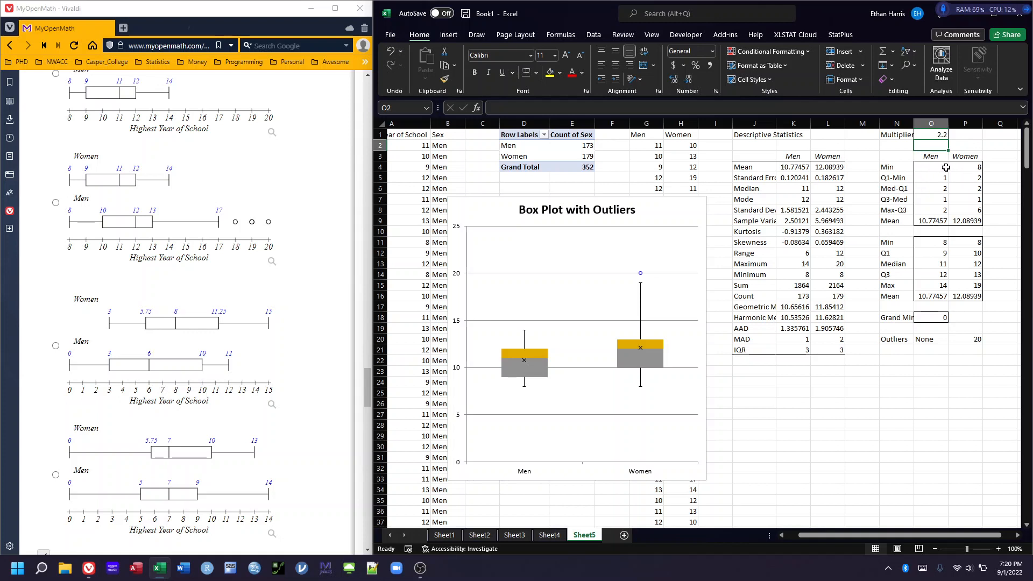
{"action": "scroll", "coordinate": [145, 213], "scroll_direction": "up", "scroll_amount": 1}
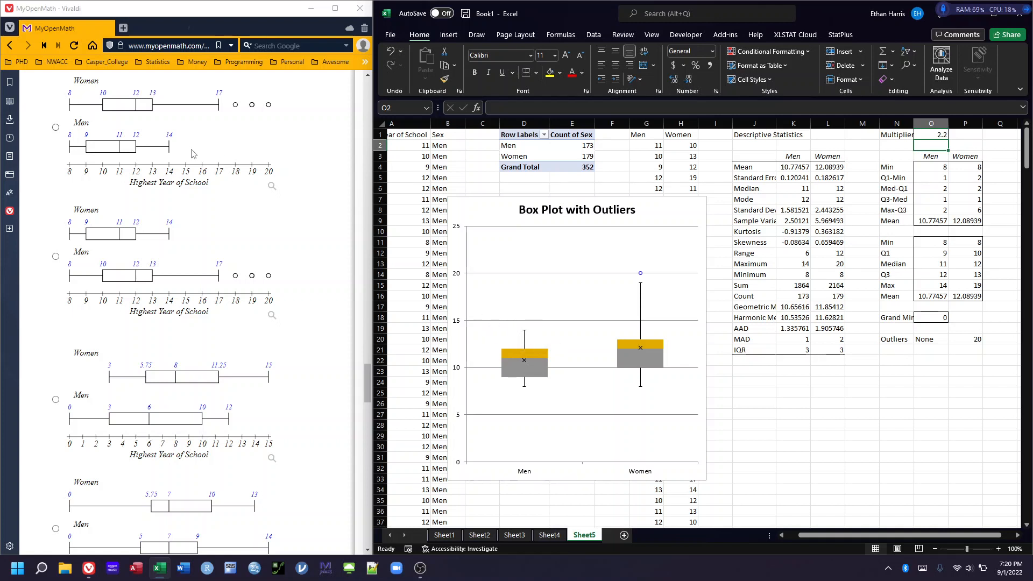
{"action": "scroll", "coordinate": [276, 150], "scroll_direction": "up", "scroll_amount": 1}
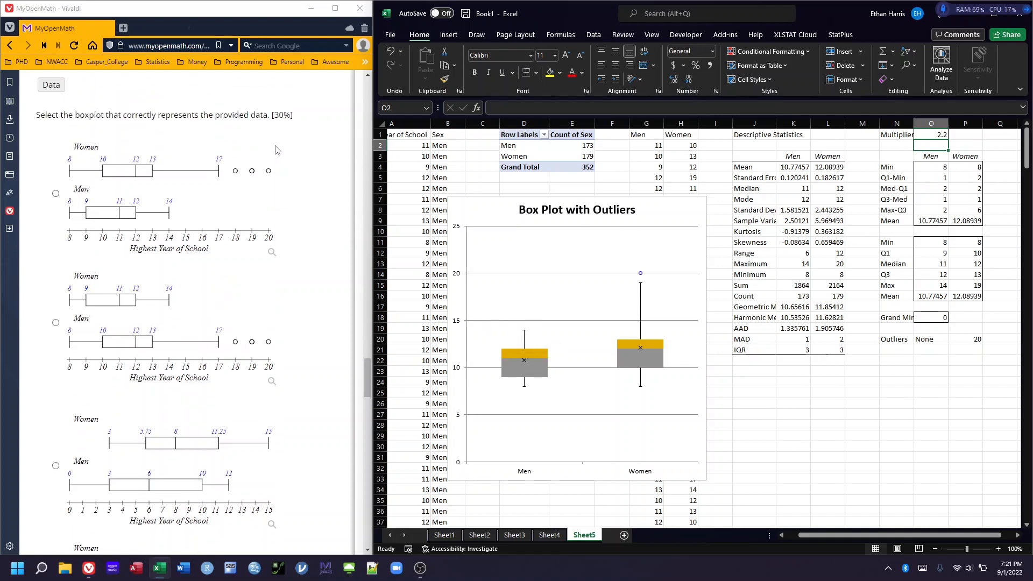
{"action": "scroll", "coordinate": [275, 149], "scroll_direction": "up", "scroll_amount": 1}
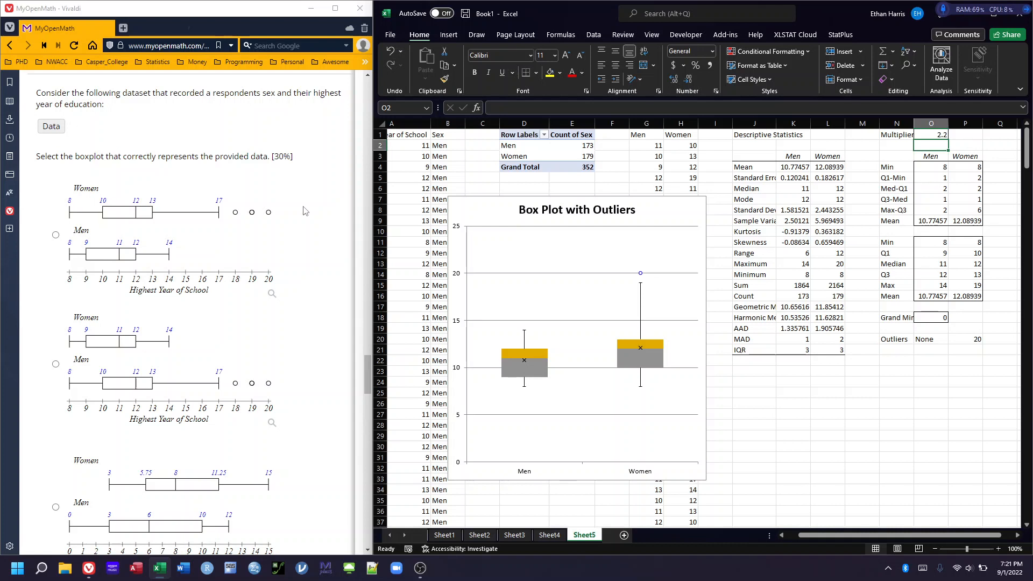
{"action": "left_click", "coordinate": [56, 235]}
Check the selected boxplot against the question's answer key and hide the key again
{"action": "scroll", "coordinate": [113, 178], "scroll_direction": "down", "scroll_amount": 3}
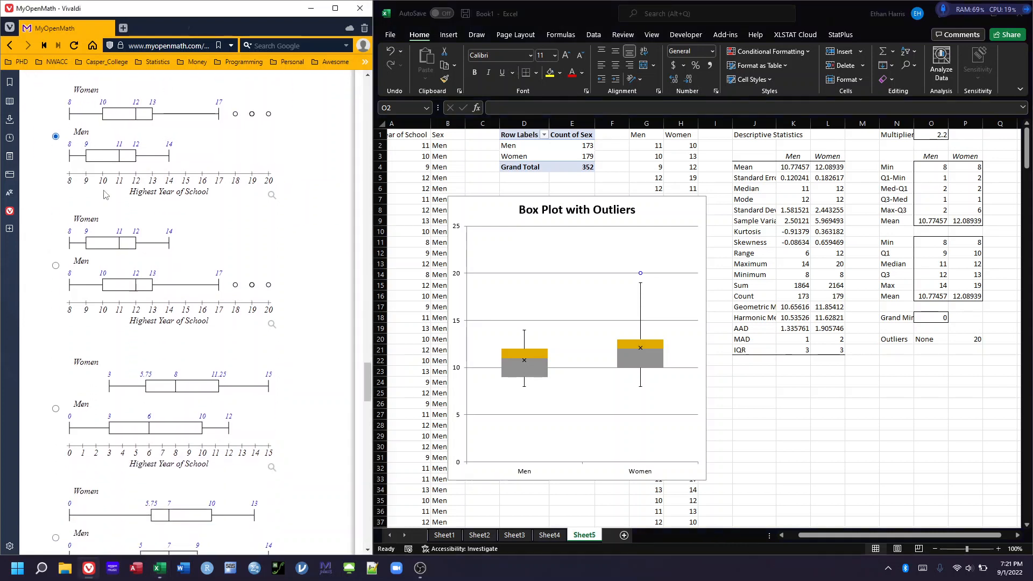
{"action": "scroll", "coordinate": [115, 169], "scroll_direction": "down", "scroll_amount": 3}
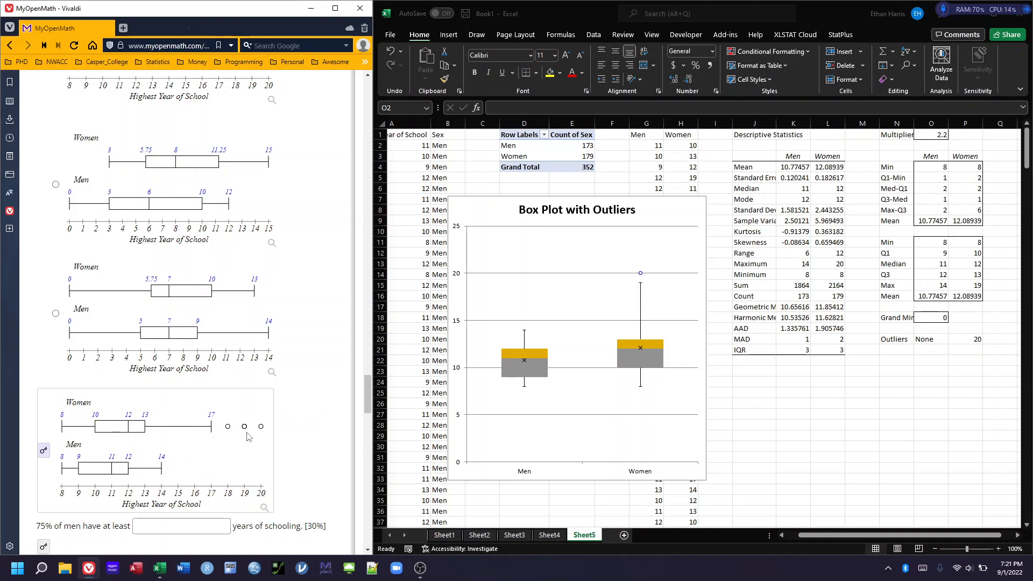
{"action": "left_click", "coordinate": [44, 450]}
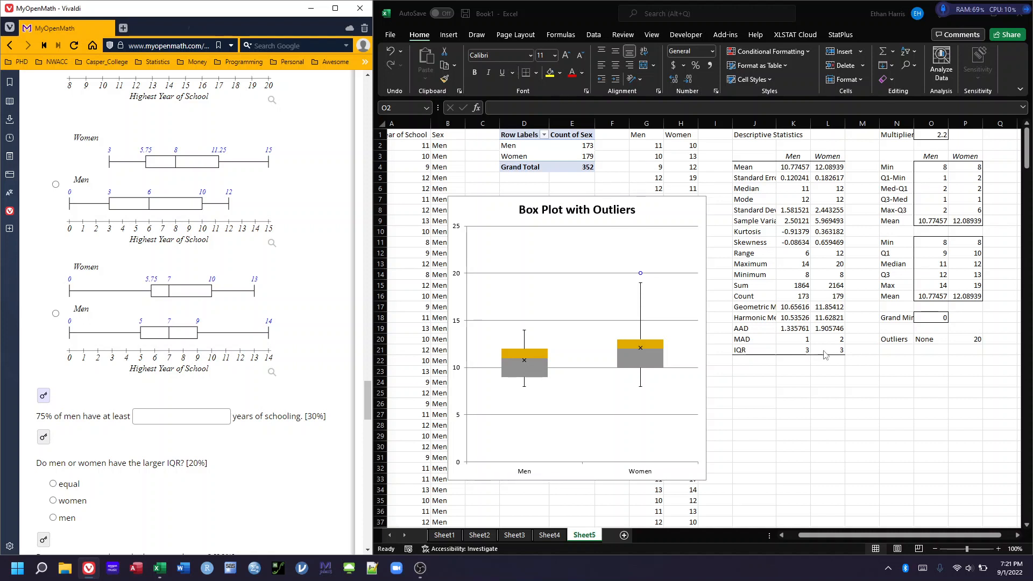
Select the Men and Women columns with their headings in Excel again, covering the range G1:H180
{"action": "left_click", "coordinate": [792, 402]}
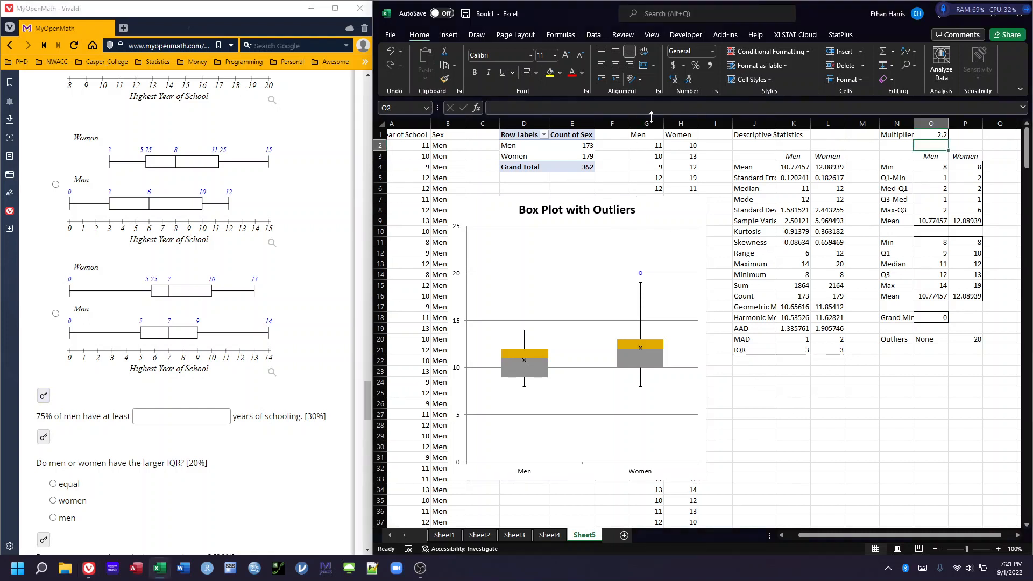
{"action": "left_click_drag", "start_coordinate": [642, 136], "coordinate": [694, 133]}
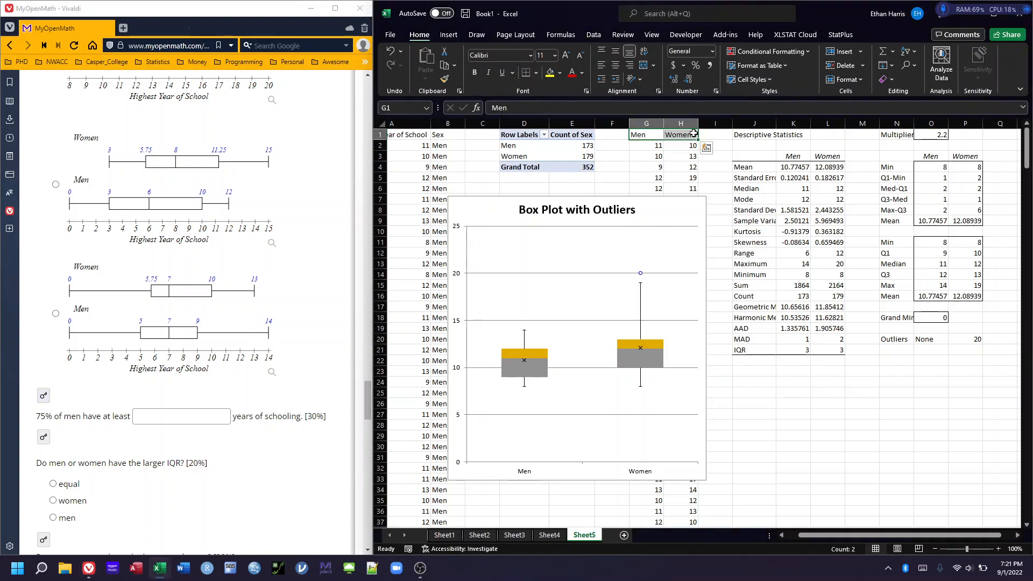
{"action": "key", "text": "ctrl+shift+Down"}
{"action": "scroll", "coordinate": [707, 339], "scroll_direction": "down", "scroll_amount": 9}
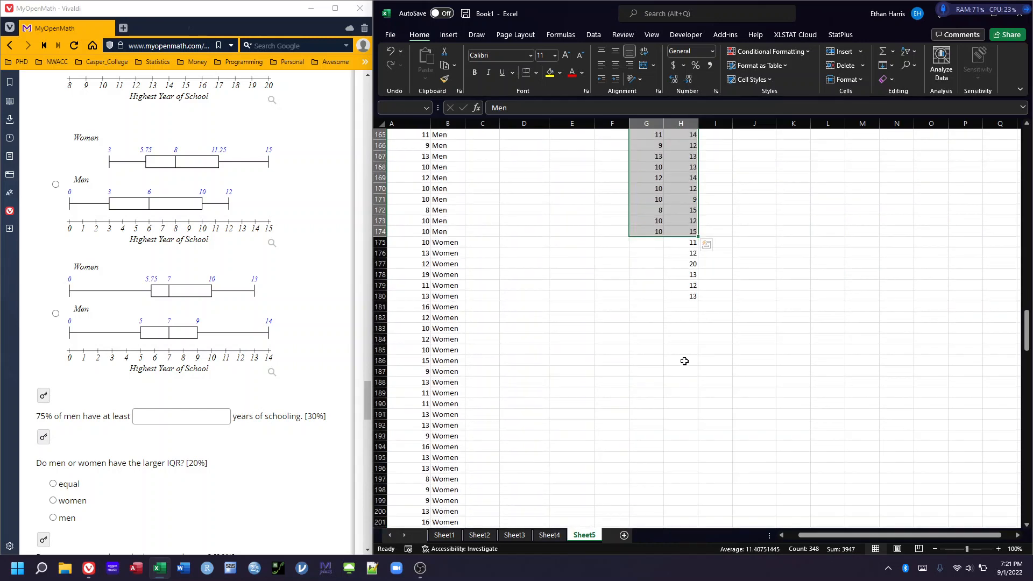
{"action": "left_click", "coordinate": [685, 293], "text": "shift"}
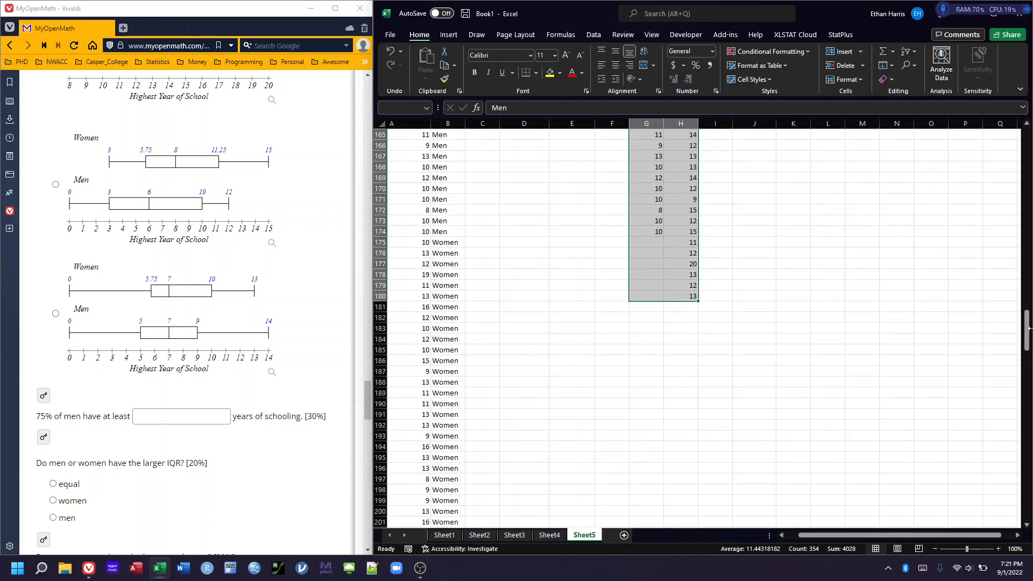
{"action": "left_click_drag", "start_coordinate": [1026, 331], "coordinate": [1026, 141]}
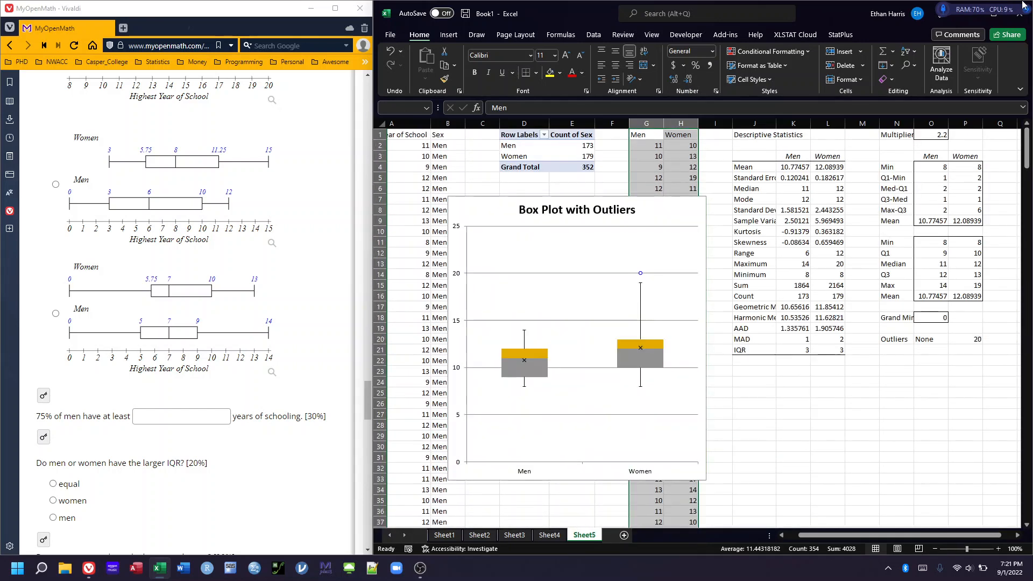
Set up Real Statistics' Descriptive Statistics and Normality analysis for G1:H180 without Shapiro-Wilk, with an outlier multiplier of 1.5
{"action": "key", "text": "ctrl+m"}
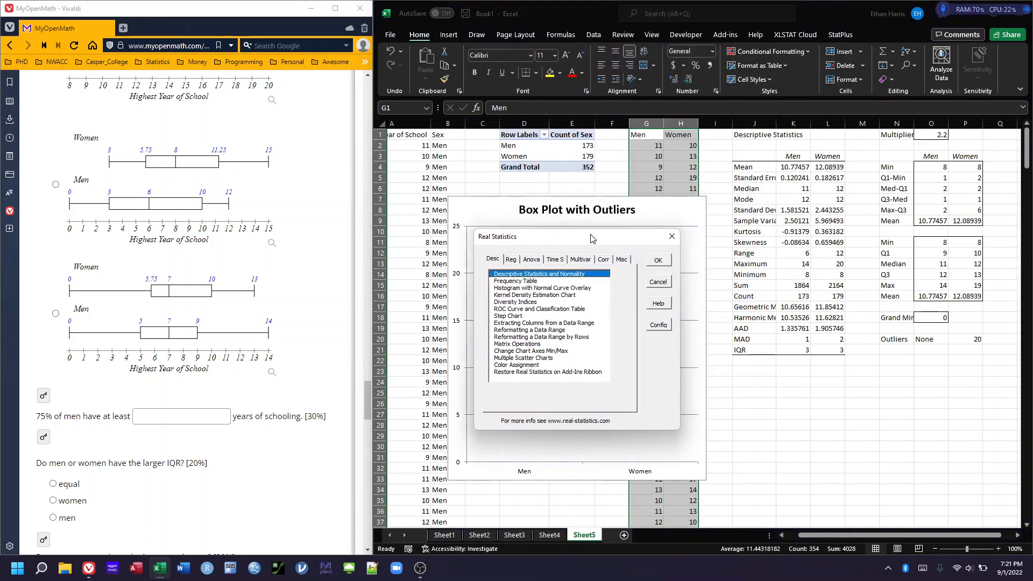
{"action": "left_click", "coordinate": [664, 258]}
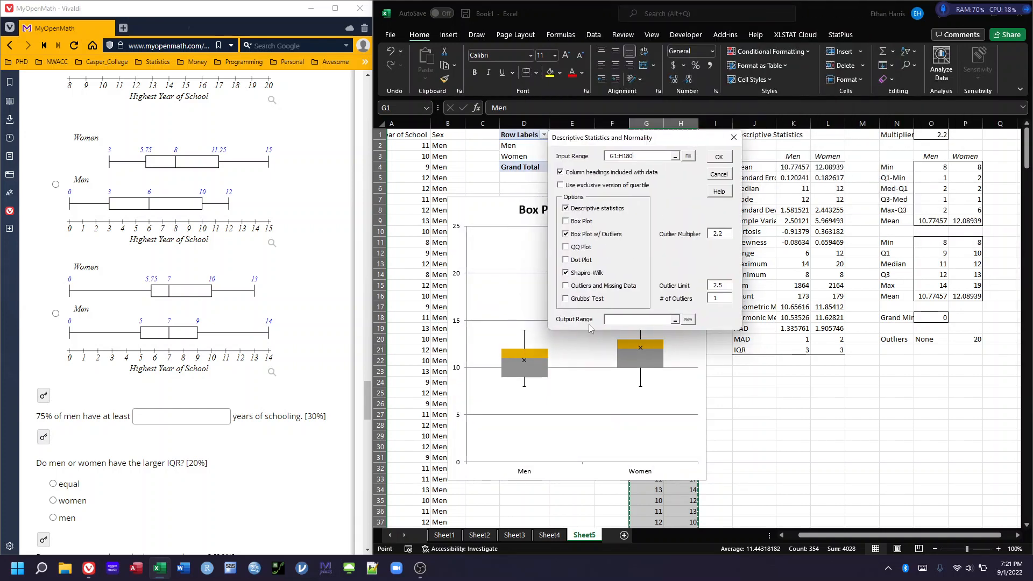
{"action": "left_click", "coordinate": [565, 273]}
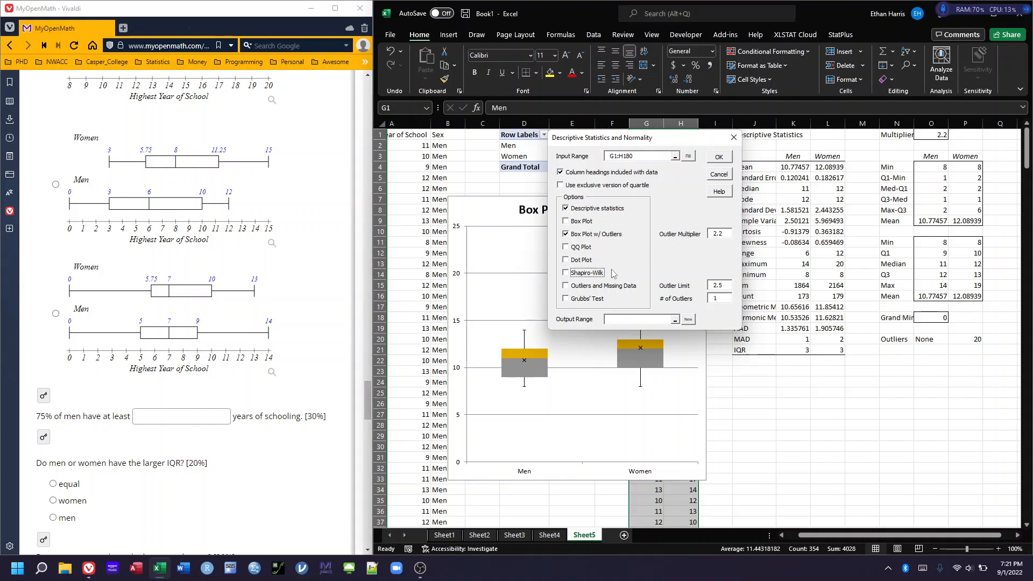
{"action": "left_click_drag", "start_coordinate": [724, 234], "coordinate": [692, 235]}
{"action": "type", "text": "1.5"}
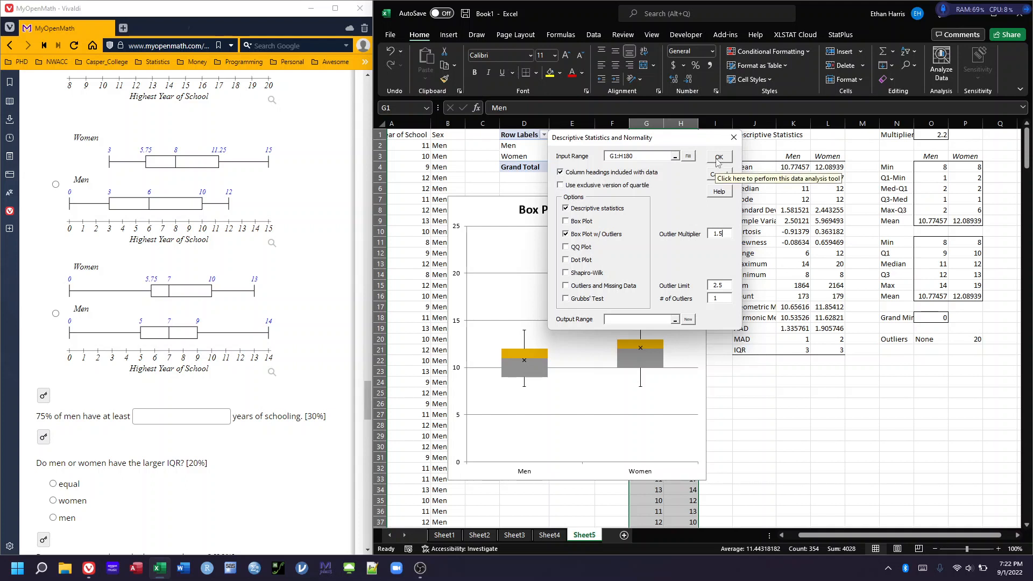
Set the output range to start at cell J24 and run the analysis
{"action": "left_click", "coordinate": [635, 321]}
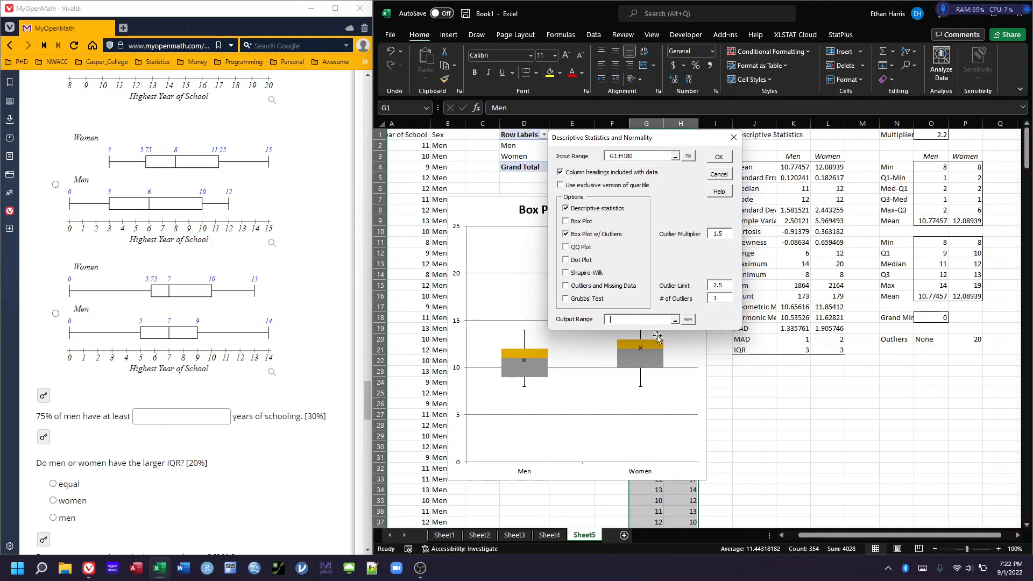
{"action": "left_click", "coordinate": [743, 380]}
{"action": "left_click", "coordinate": [719, 156]}
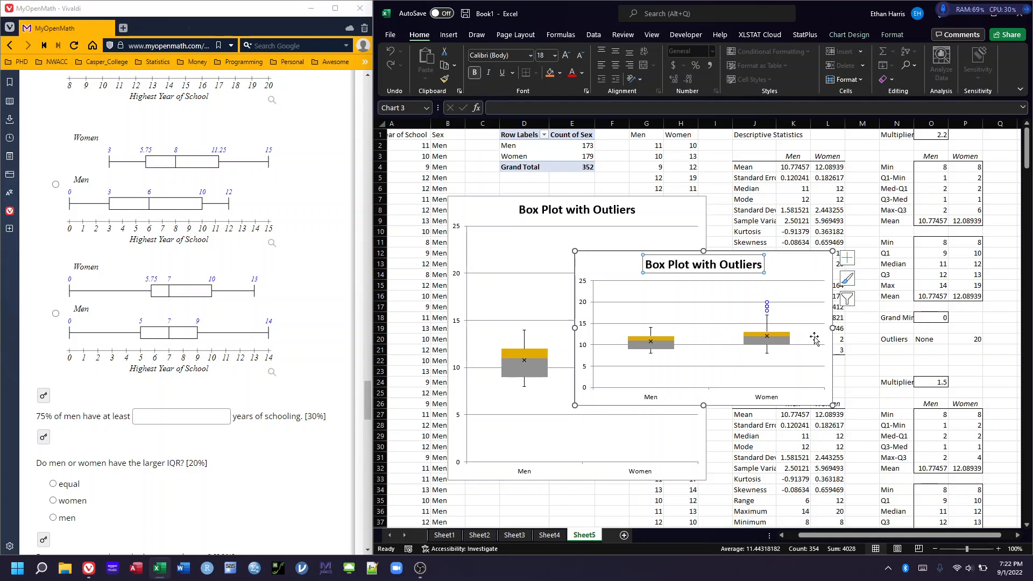
Stretch the new box plot chart downward to make it taller
{"action": "scroll", "coordinate": [823, 318], "scroll_direction": "down", "scroll_amount": 2}
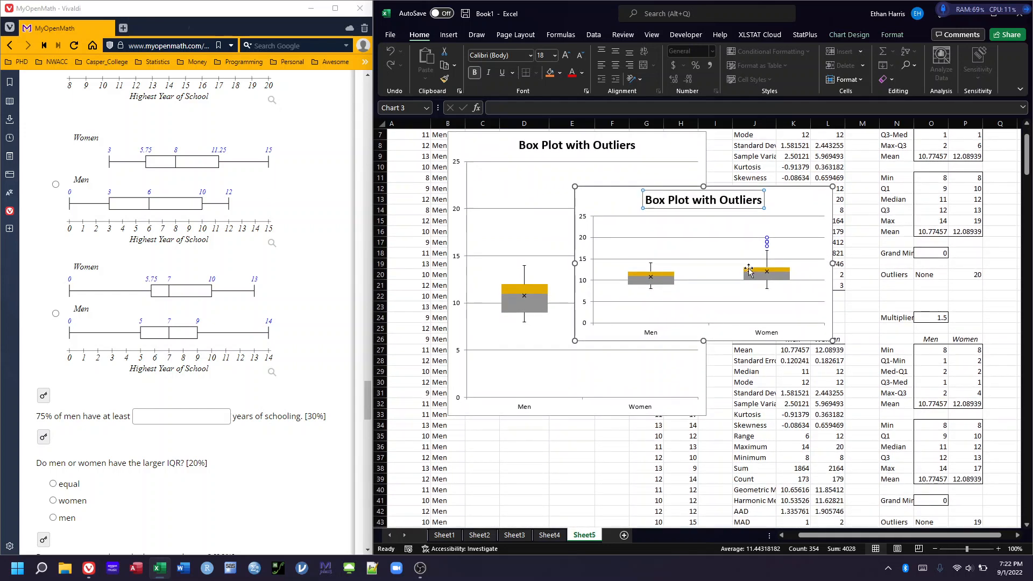
{"action": "left_click_drag", "start_coordinate": [704, 340], "coordinate": [704, 410]}
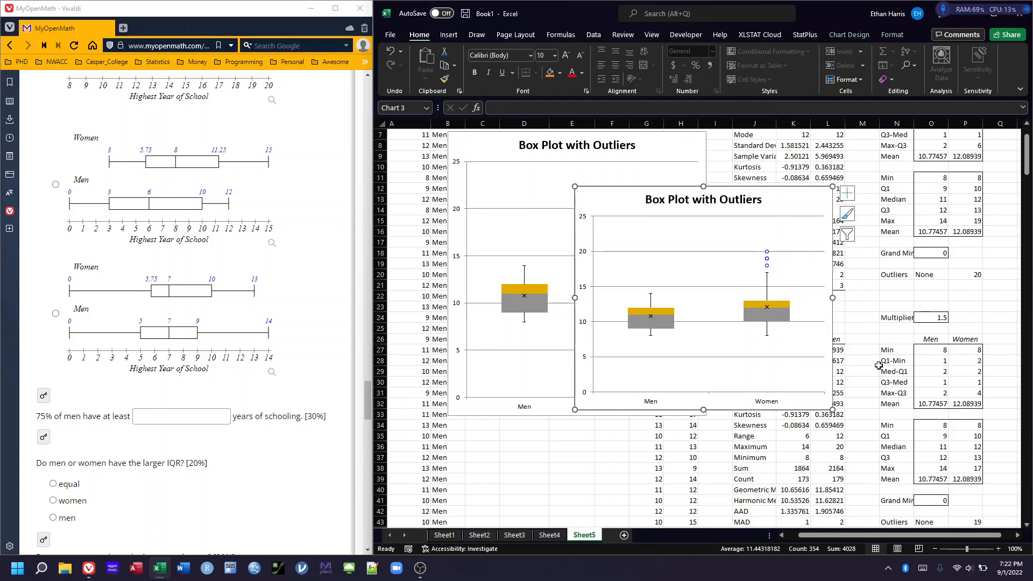
{"action": "scroll", "coordinate": [955, 249], "scroll_direction": "up", "scroll_amount": 2}
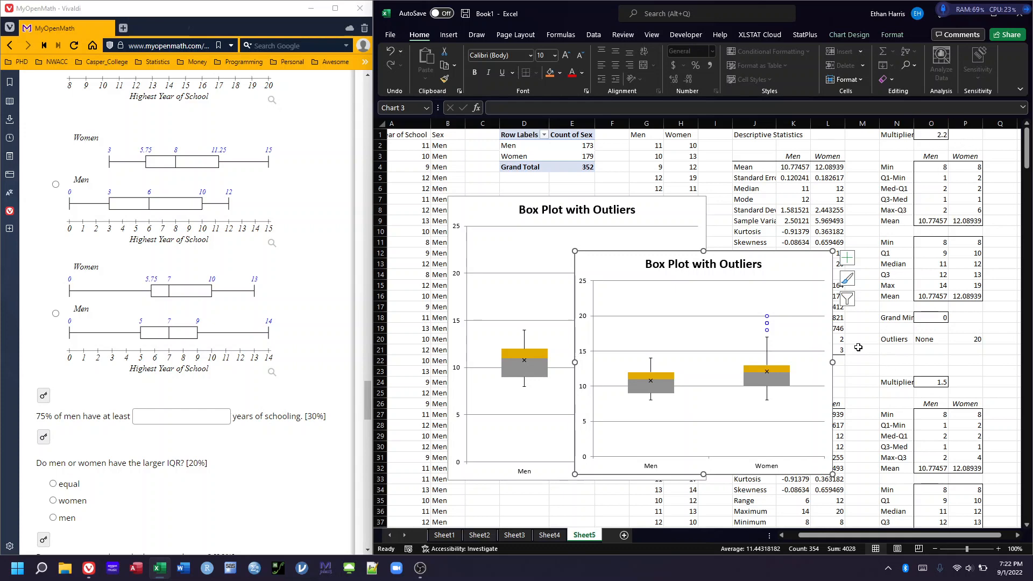
Compare the new box plot with the selected MyOpenMath boxplot and review the remaining Question 4 parts
{"action": "scroll", "coordinate": [197, 120], "scroll_direction": "up", "scroll_amount": 6}
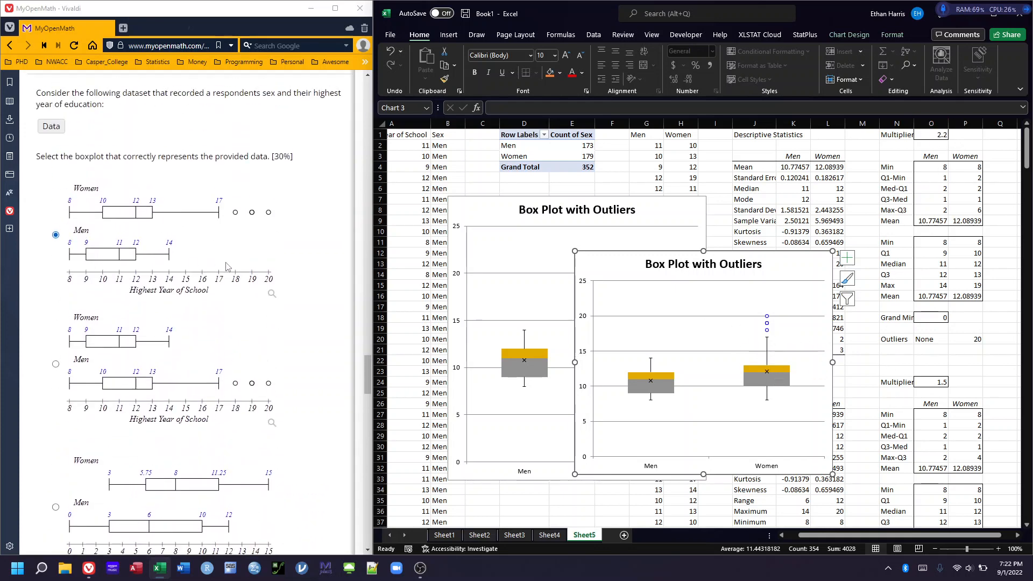
{"action": "scroll", "coordinate": [222, 267], "scroll_direction": "down", "scroll_amount": 7}
{"action": "scroll", "coordinate": [219, 266], "scroll_direction": "down", "scroll_amount": 1}
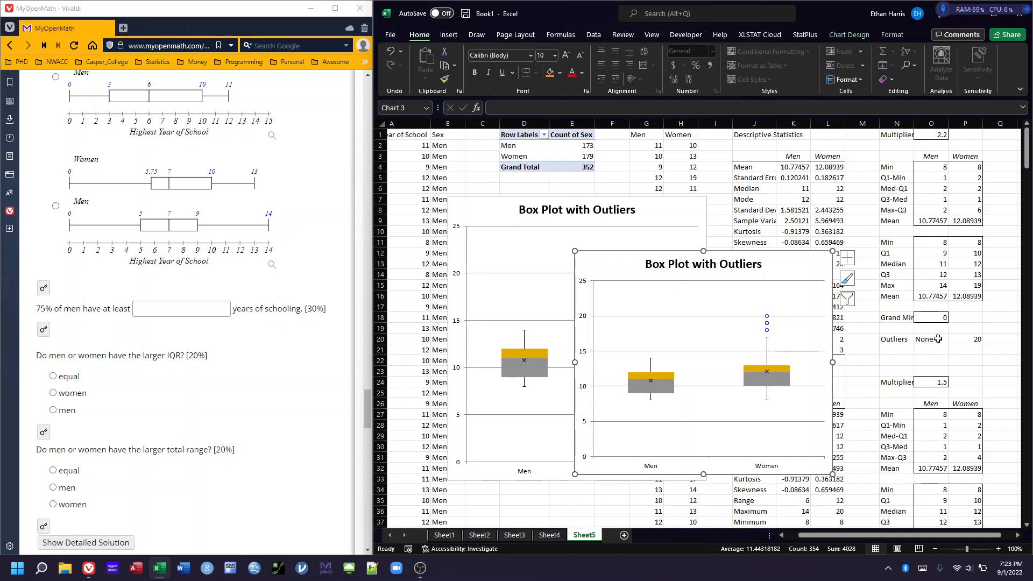
Move the new box plot lower beside the second statistics table without covering it, and reveal the answer for the 75% of men question
{"action": "scroll", "coordinate": [938, 449], "scroll_direction": "down", "scroll_amount": 2}
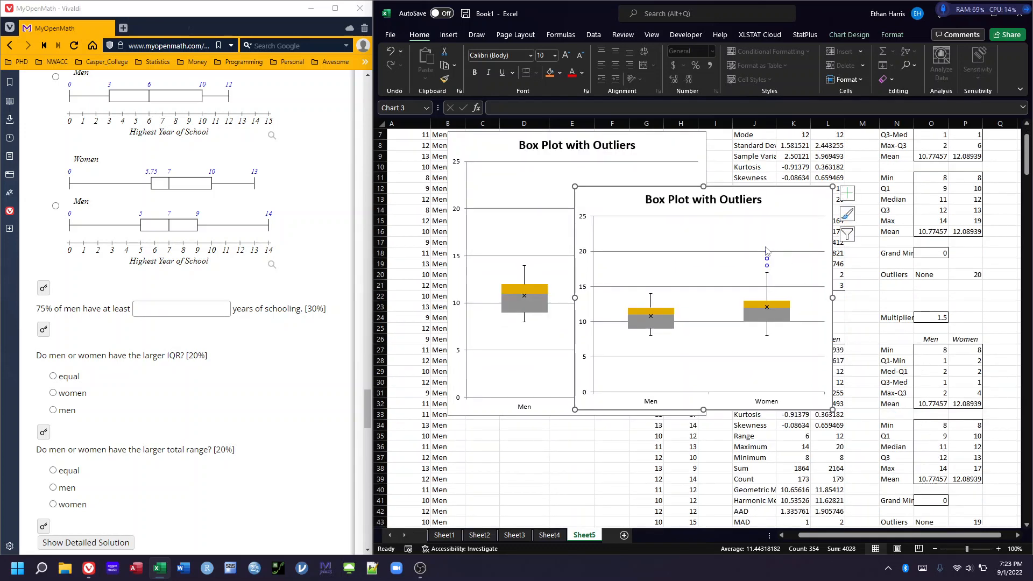
{"action": "left_click_drag", "start_coordinate": [756, 195], "coordinate": [706, 316]}
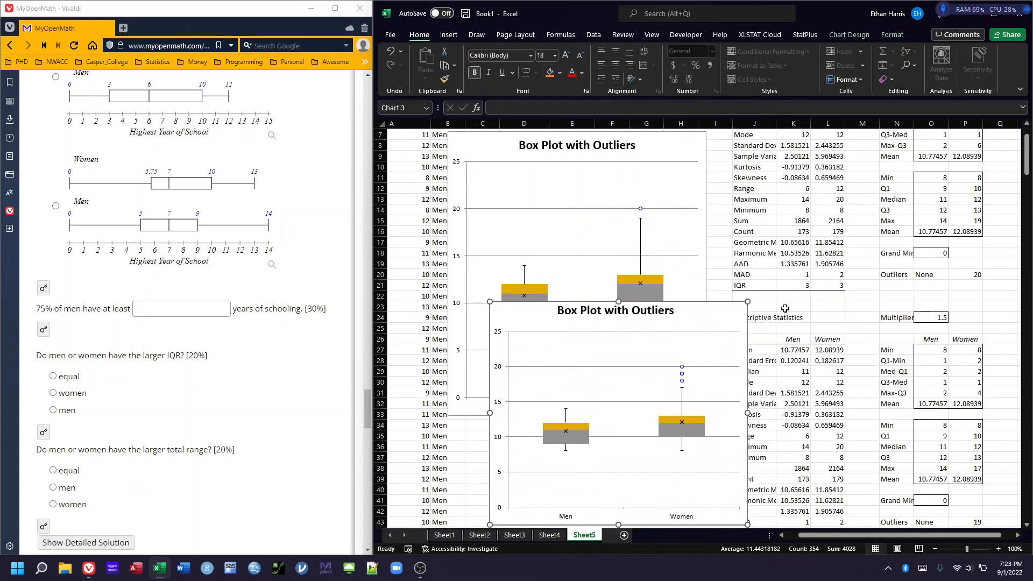
{"action": "scroll", "coordinate": [860, 269], "scroll_direction": "down", "scroll_amount": 3}
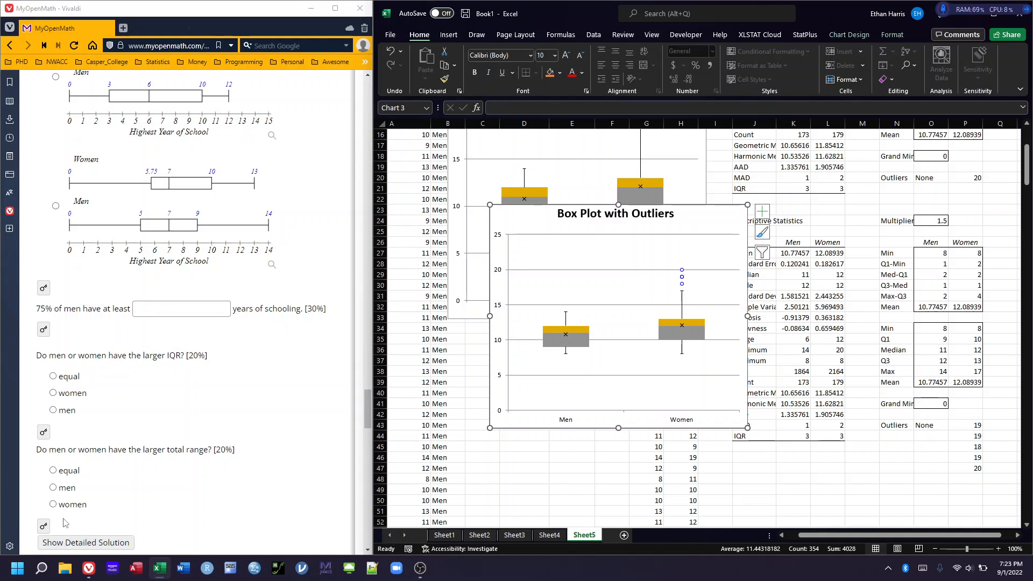
{"action": "left_click", "coordinate": [43, 332]}
{"action": "mouse_move", "coordinate": [665, 213]}
{"action": "left_mouse_down"}
{"action": "mouse_move", "coordinate": [619, 208]}
{"action": "mouse_move", "coordinate": [643, 208]}
{"action": "left_mouse_up"}
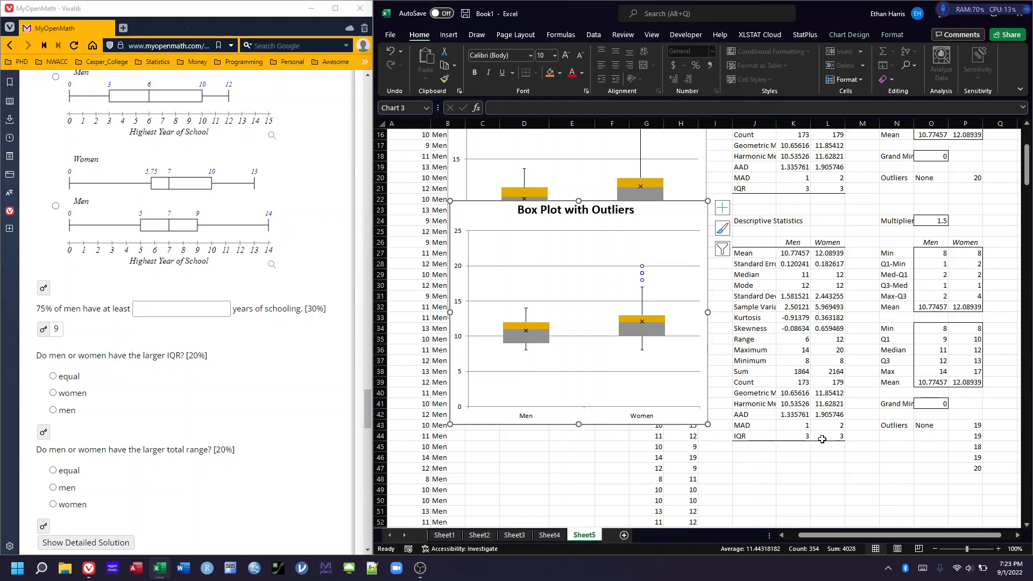
Reveal the answers for the larger IQR and larger total range questions and check them against the Excel statistics
{"action": "left_click", "coordinate": [44, 433]}
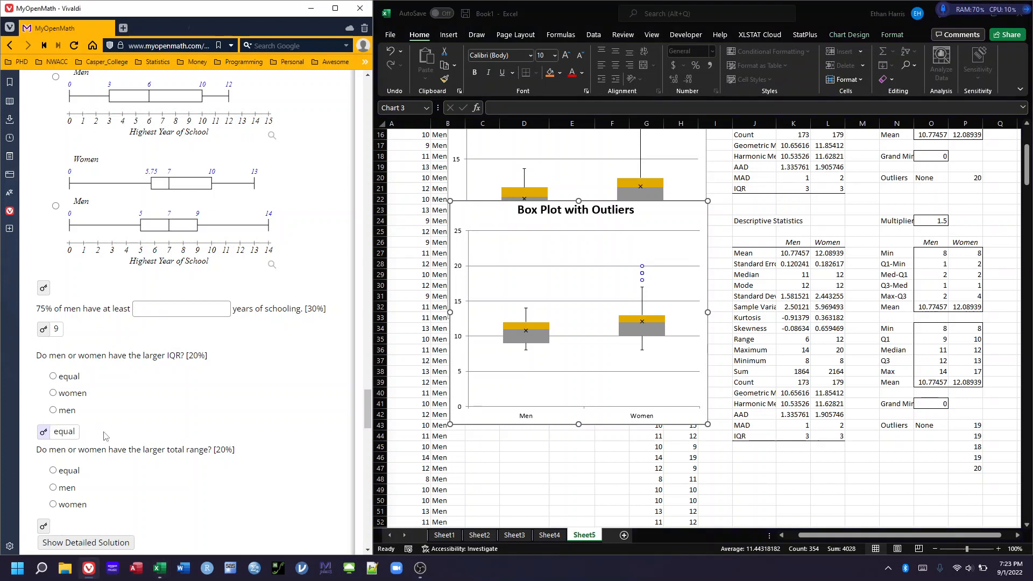
{"action": "scroll", "coordinate": [138, 396], "scroll_direction": "down", "scroll_amount": 1}
{"action": "scroll", "coordinate": [138, 396], "scroll_direction": "down", "scroll_amount": 1}
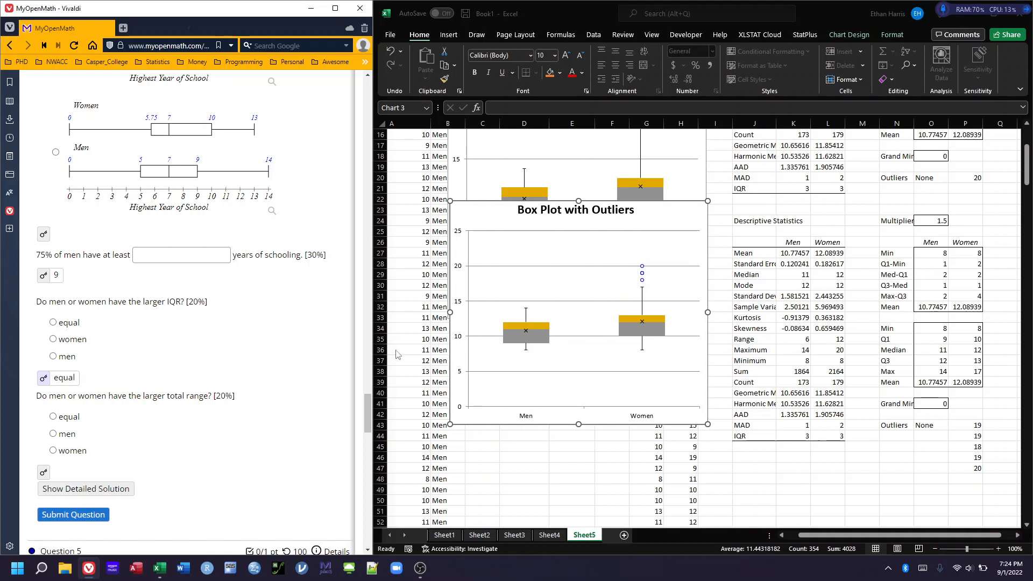
{"action": "left_click", "coordinate": [44, 473]}
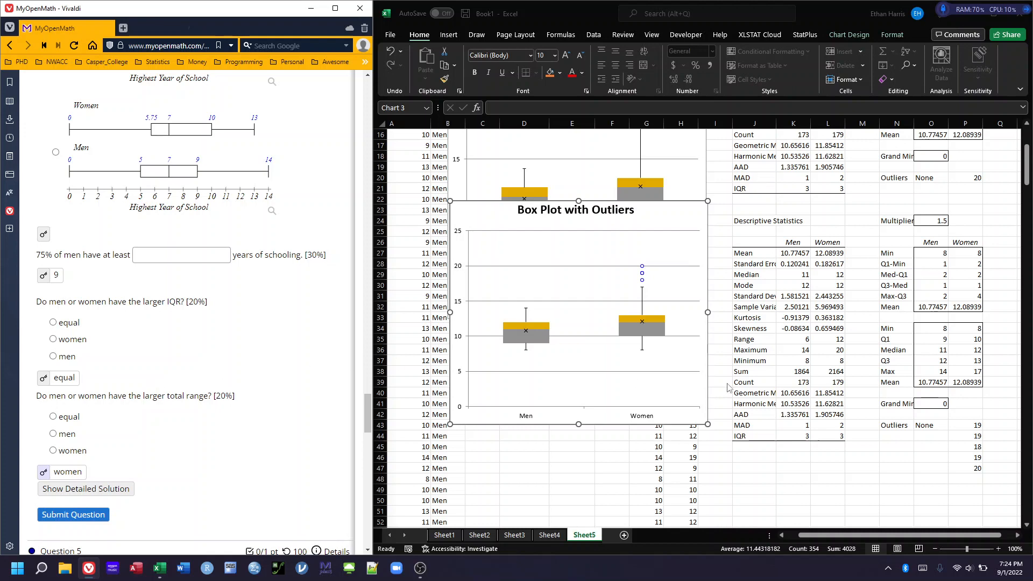
{"action": "scroll", "coordinate": [722, 374], "scroll_direction": "up", "scroll_amount": 5}
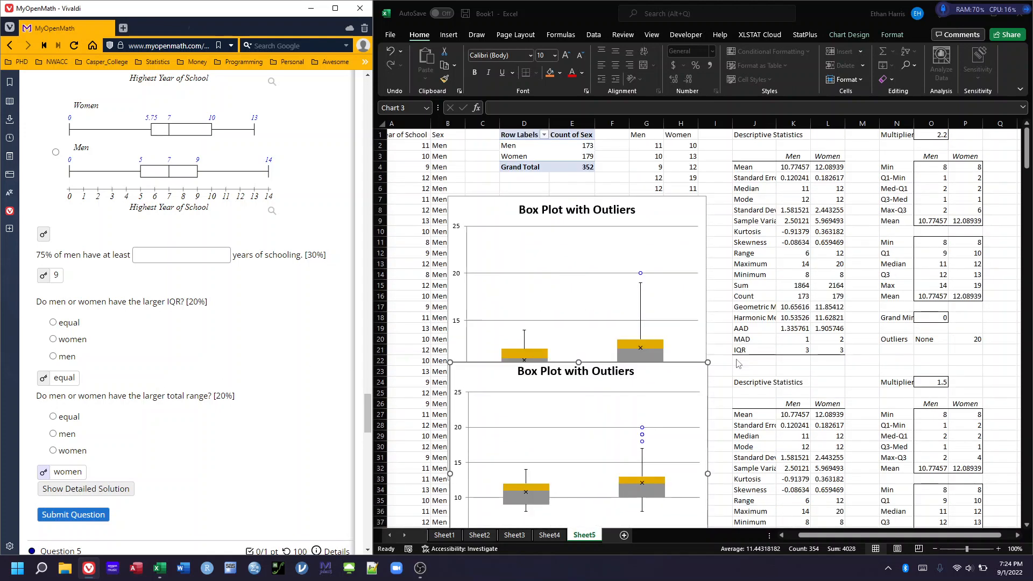